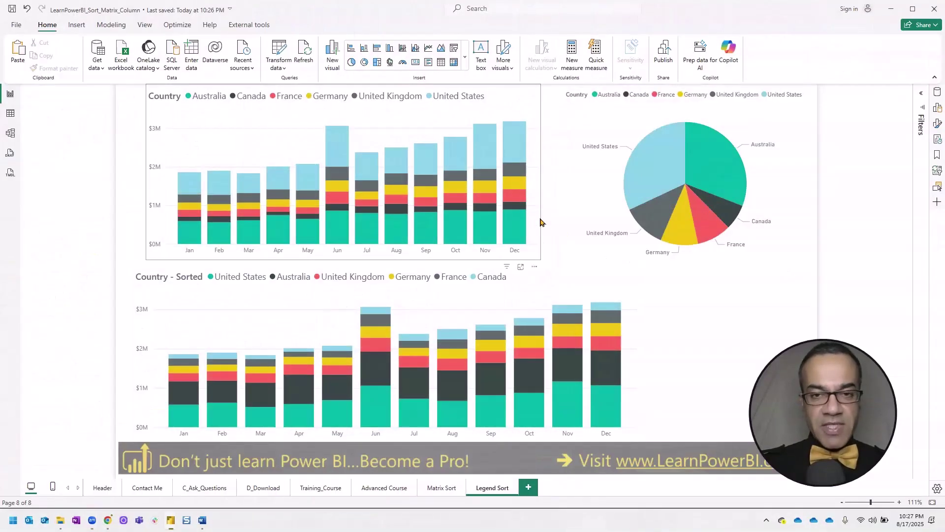
- Toggle the top chart's legend sort in Focus mode so countries run from United States to Australia
left_click(515, 139)
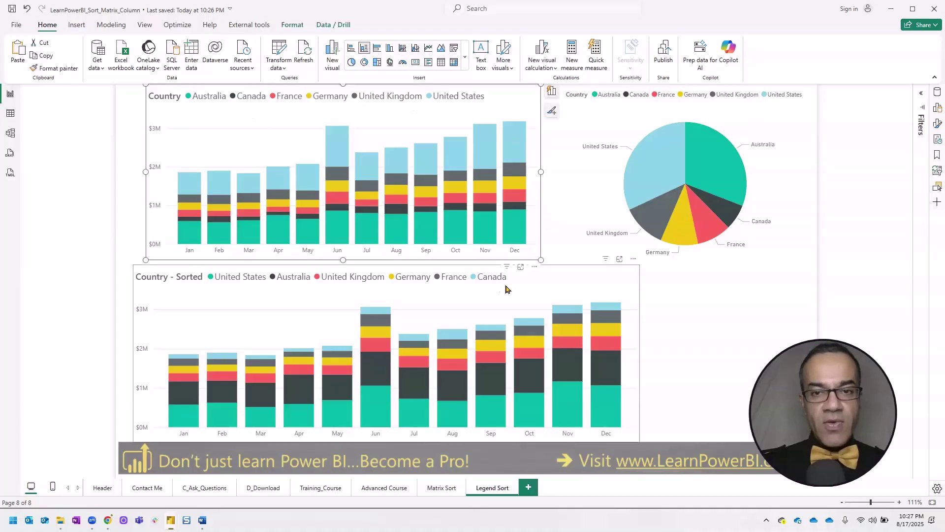
left_click(520, 266)
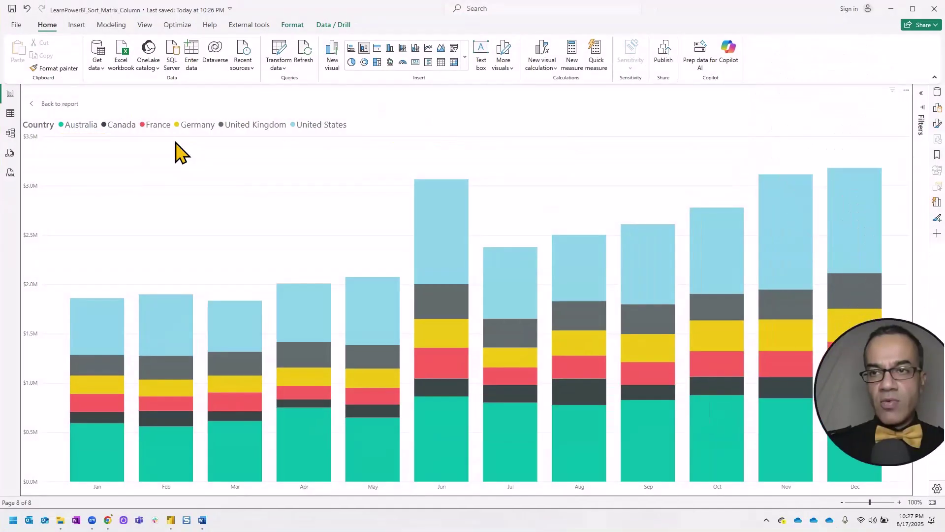
left_click(907, 90)
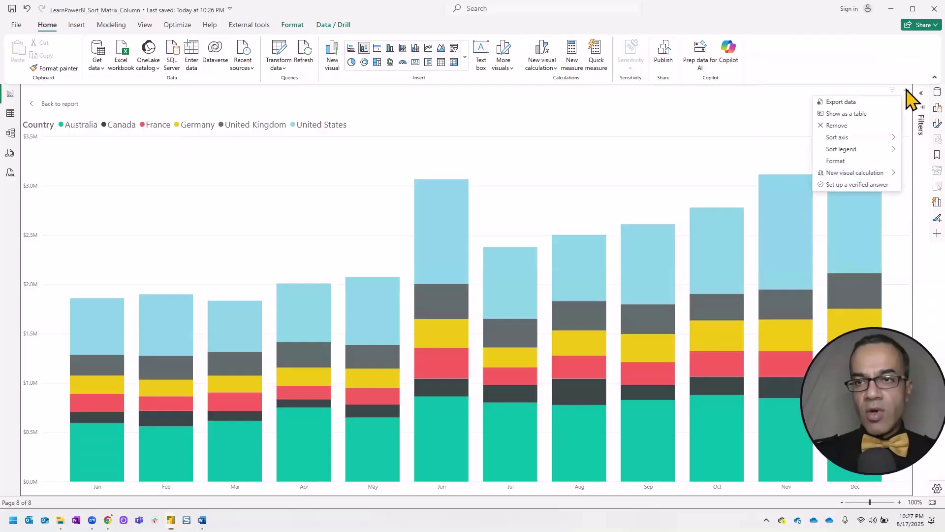
mouse_move(857, 154)
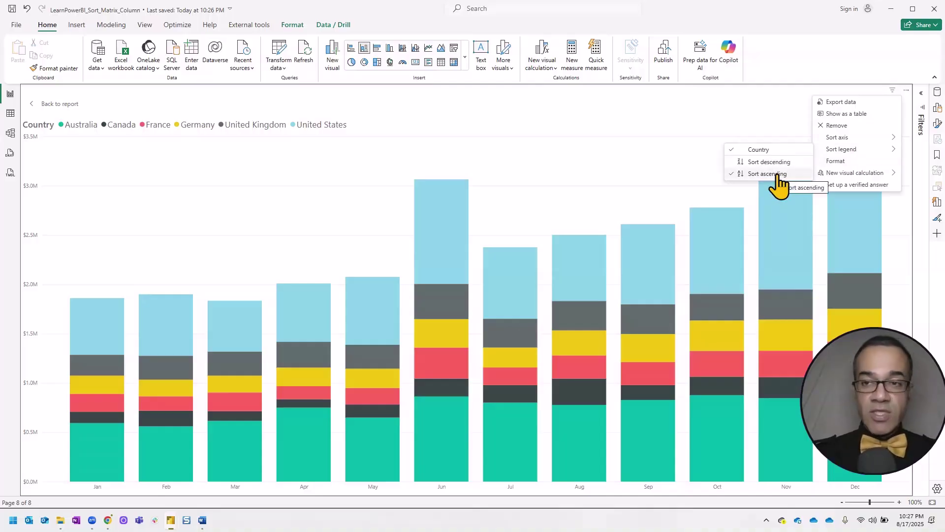
left_click(769, 163)
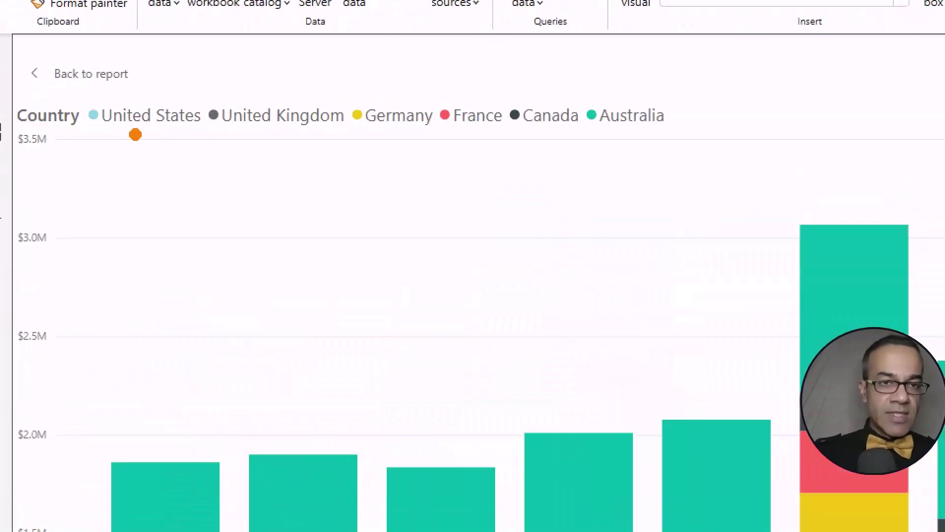
left_click_drag(606, 148, 708, 136)
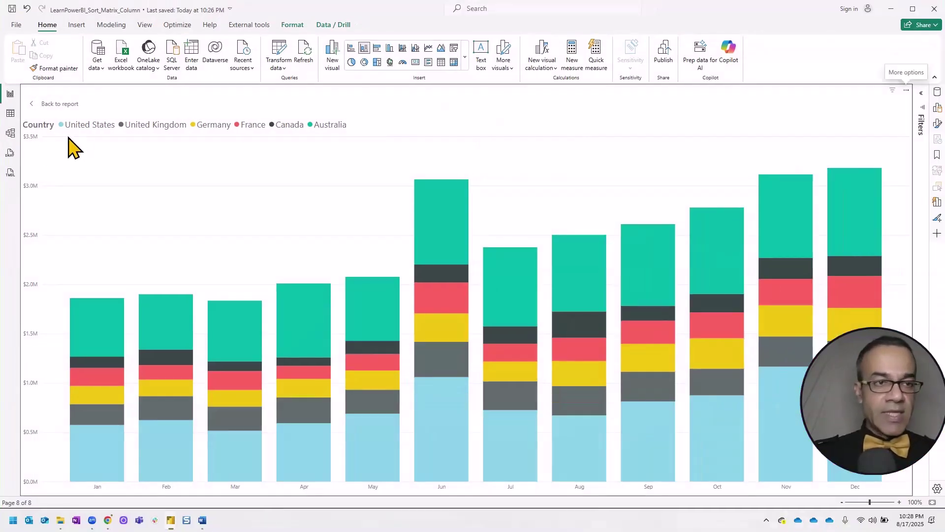
left_click(32, 104)
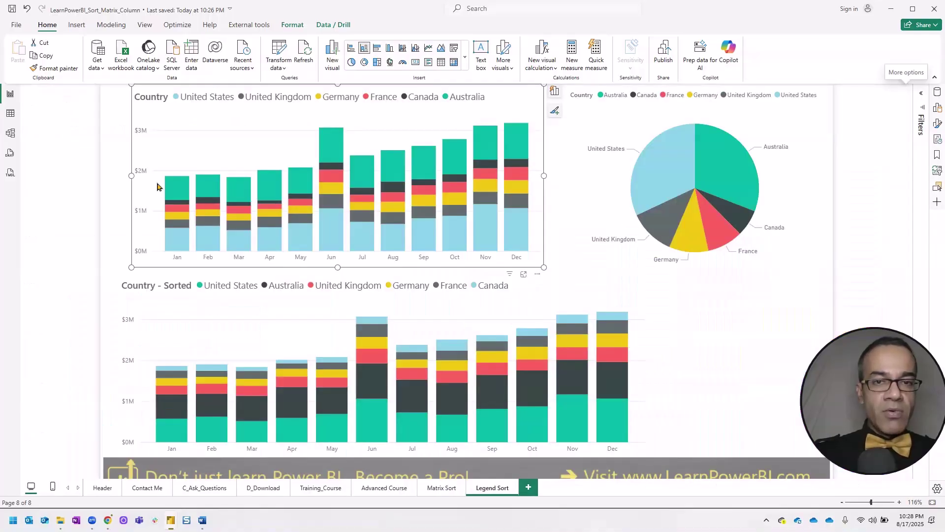
- Compare the Matrix Sort and Legend Sort pages, then go to the D_Download page
left_click(442, 487)
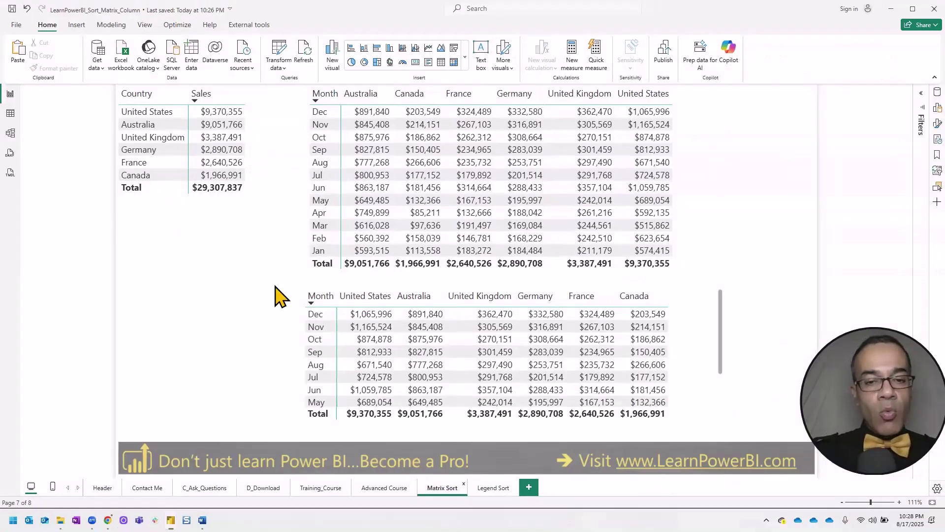
left_click(492, 487)
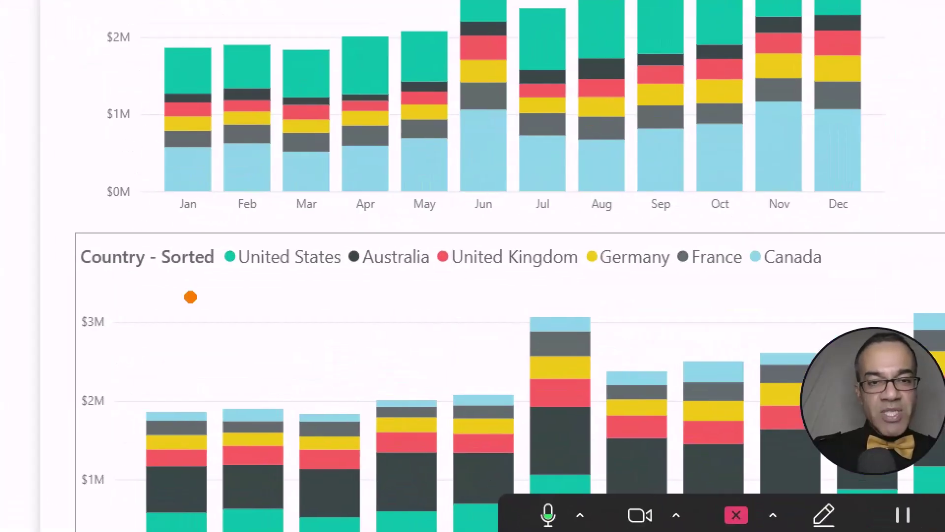
mouse_move(128, 264)
left_mouse_down()
mouse_move(179, 278)
mouse_move(855, 299)
left_mouse_up()
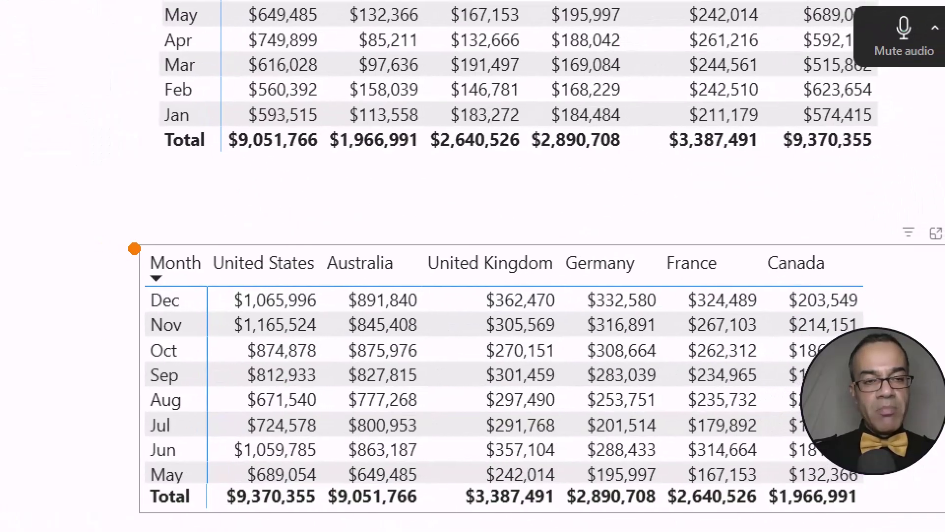
mouse_move(207, 241)
left_mouse_down()
mouse_move(232, 270)
mouse_move(414, 293)
mouse_move(854, 296)
left_mouse_up()
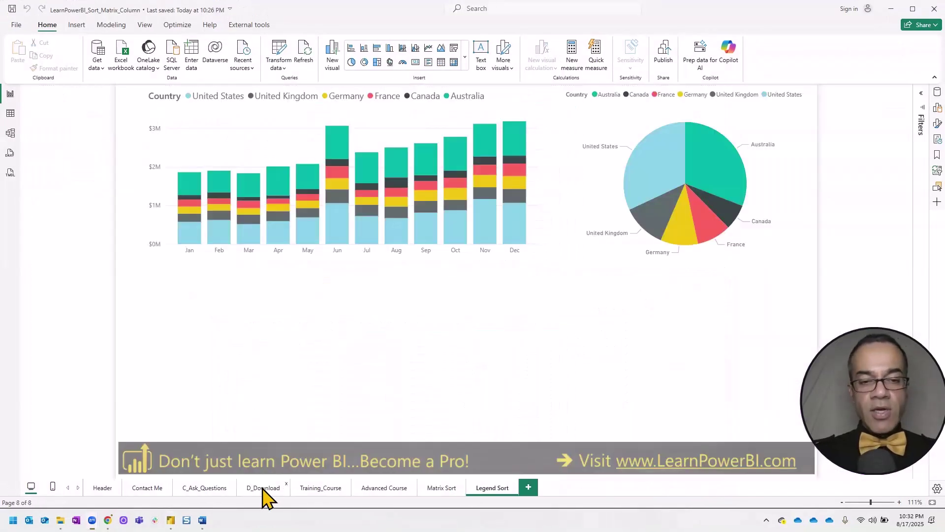
left_click(264, 489)
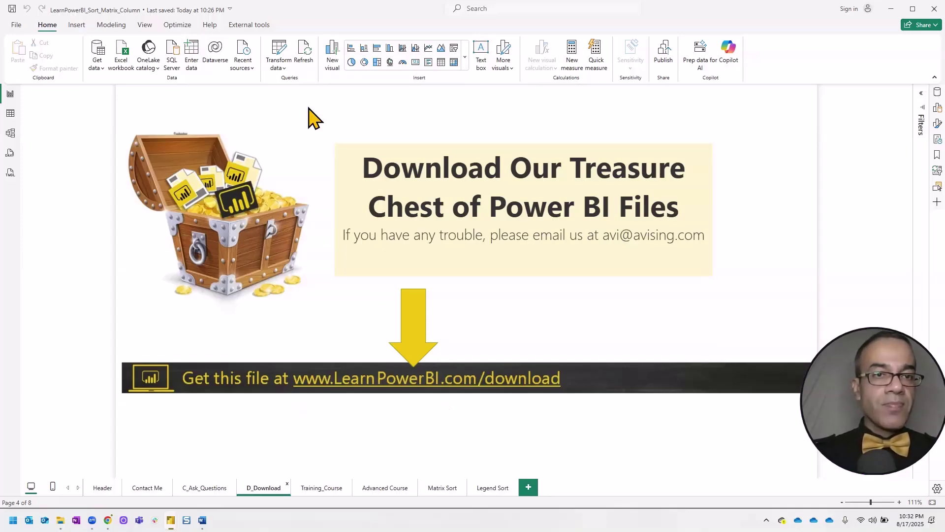
- Launch Transform data and display the Territories query with its Region, Country and Group columns
left_click(274, 78)
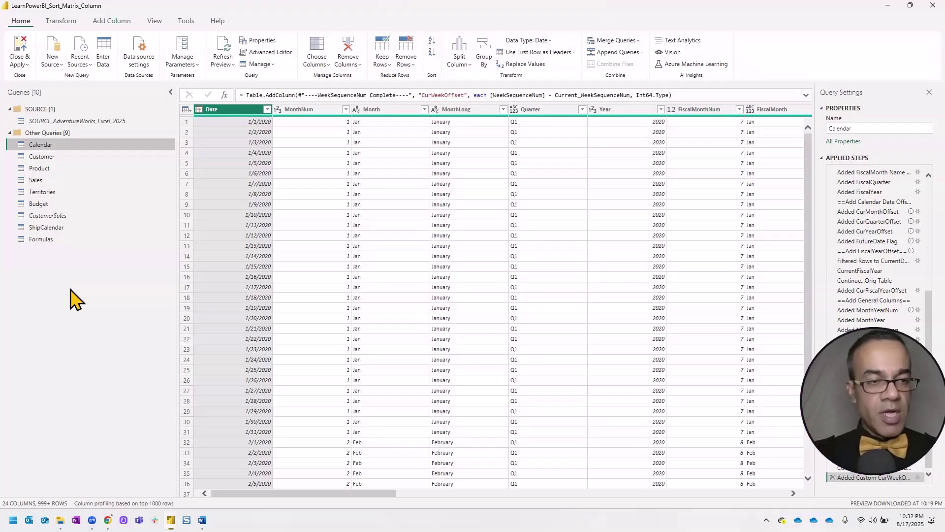
left_click(52, 192)
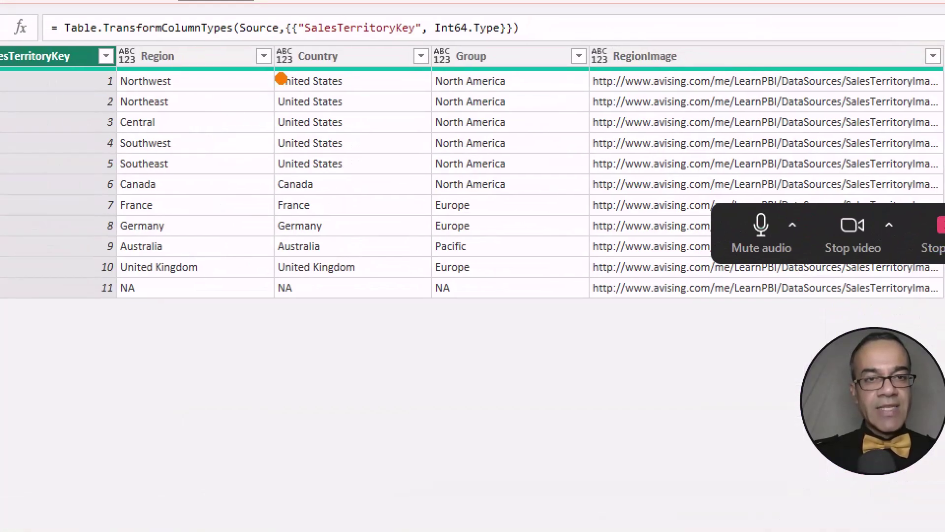
left_click_drag(347, 113, 371, 179)
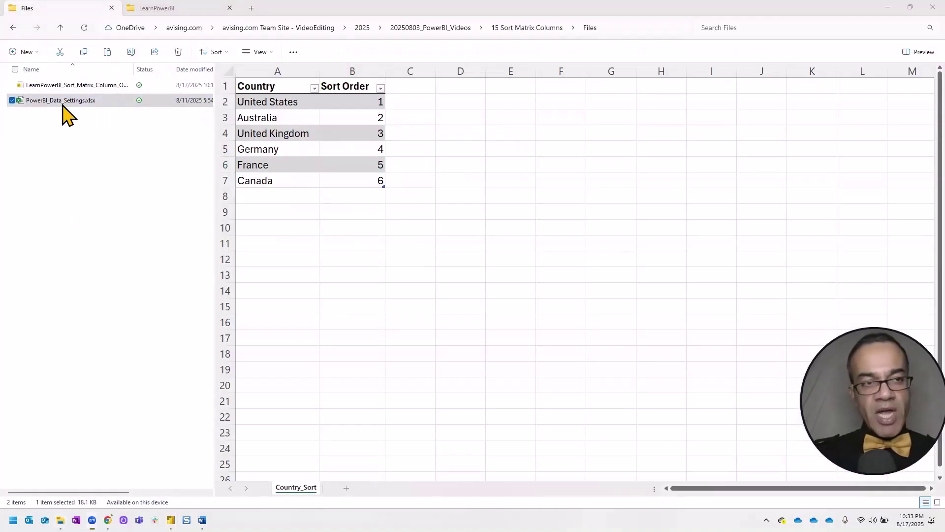
- Preview the Country_Sort sheet in PowerBI_Data_Settings.xlsx, then return to Territories in Power Query Editor
double_click(43, 106)
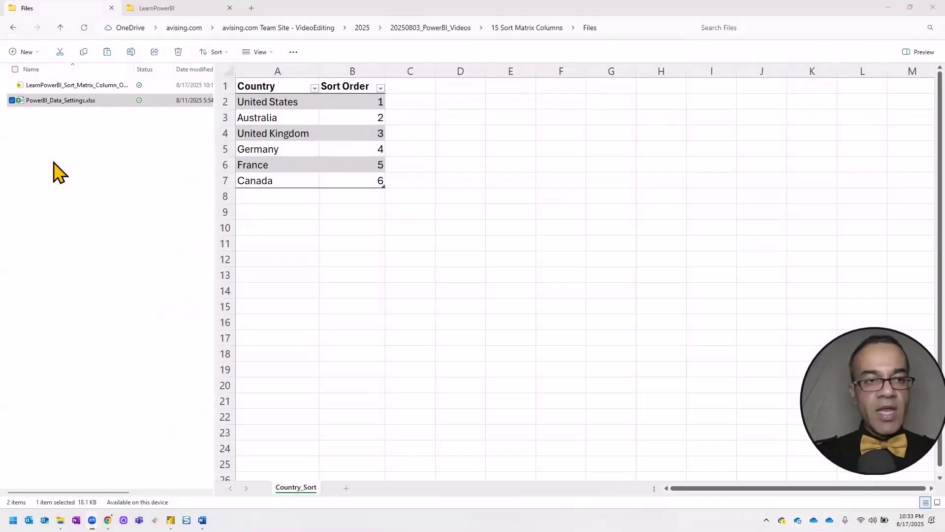
key("alt+Tab")
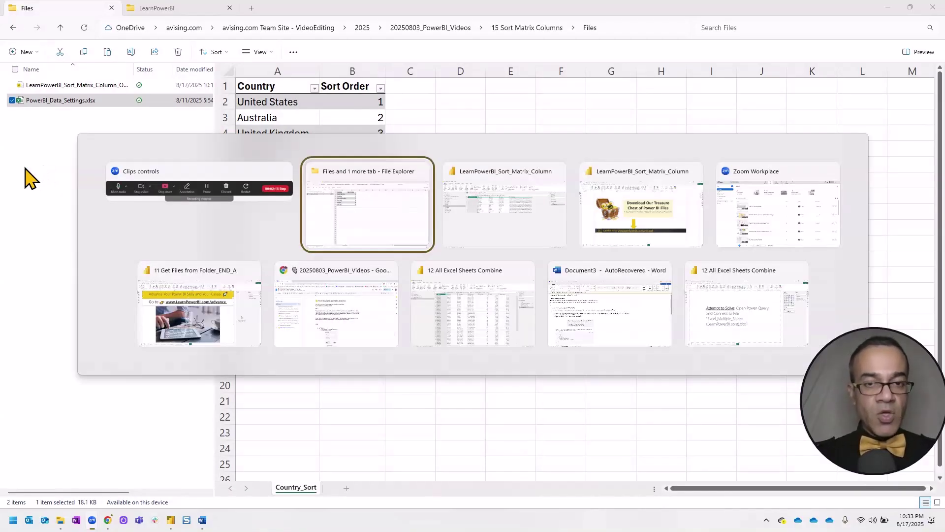
key("alt+Tab")
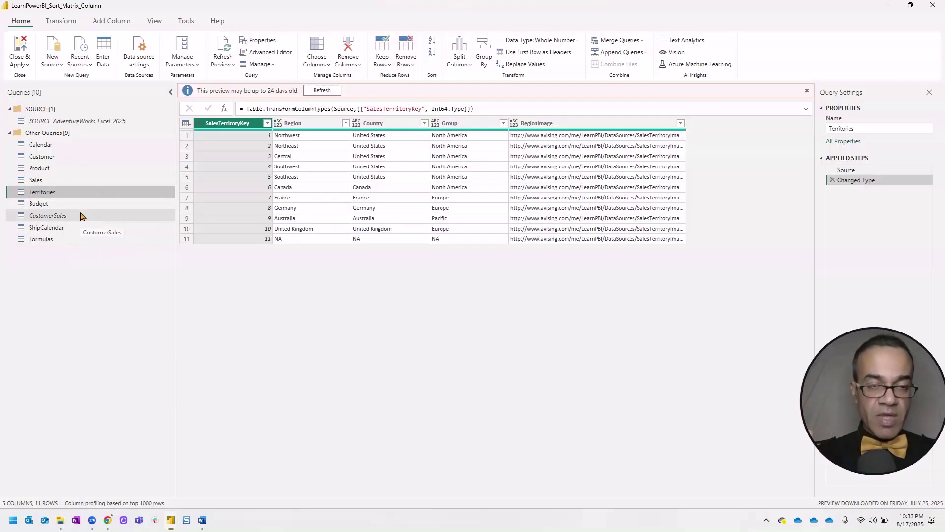
key("alt+Tab")
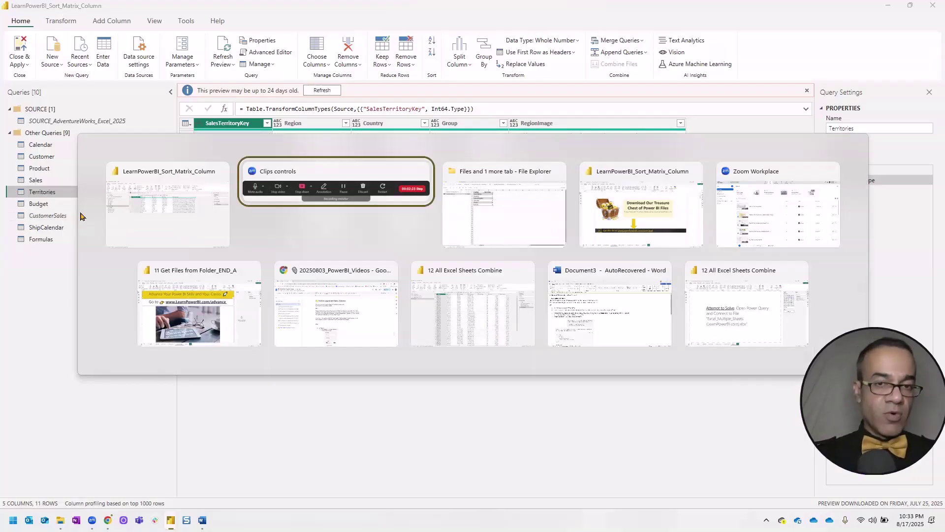
key("alt+Tab")
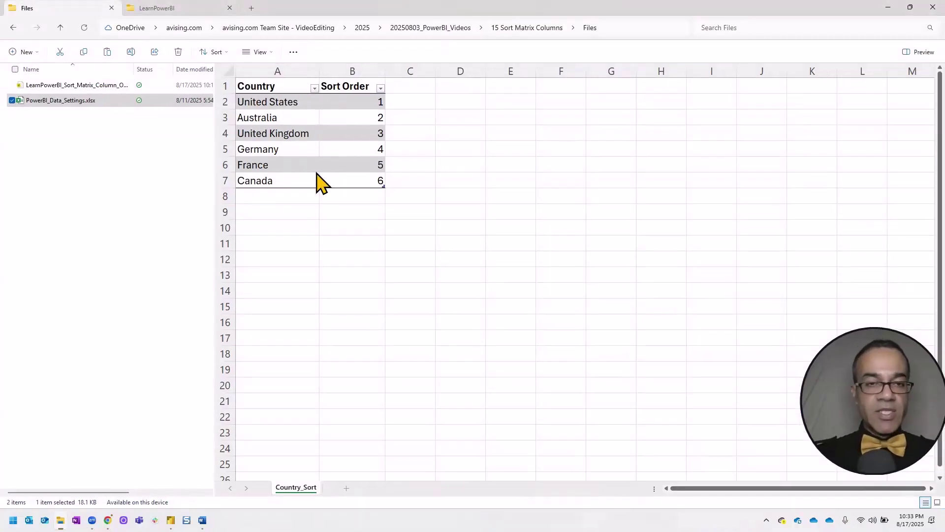
key("alt+Tab")
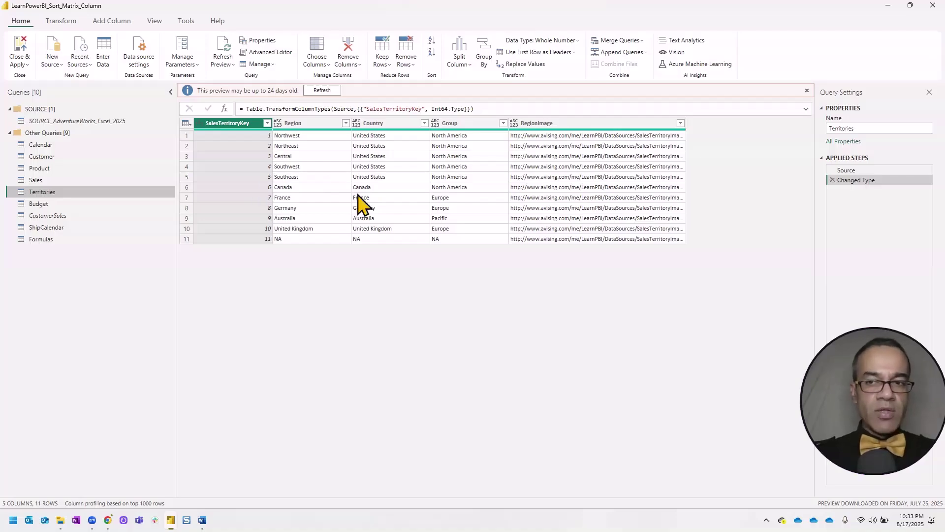
key("alt+Tab")
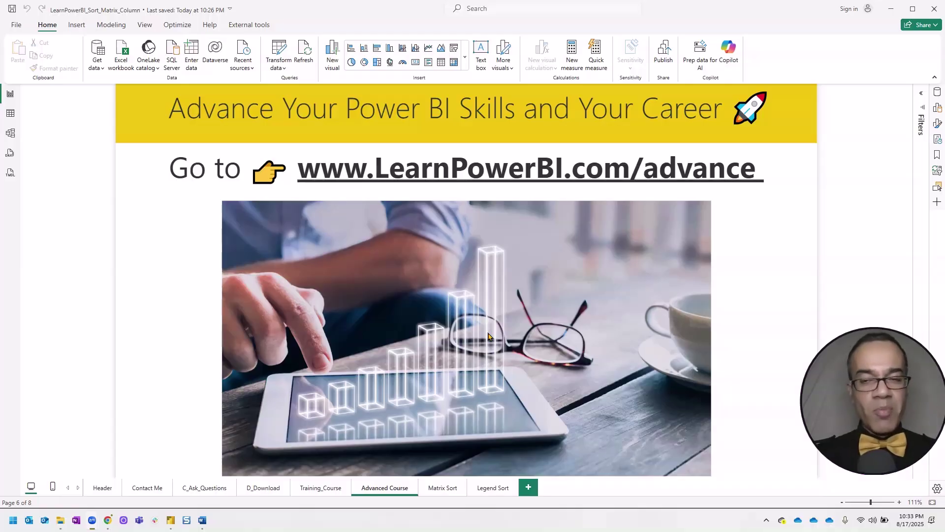
key("alt+Tab")
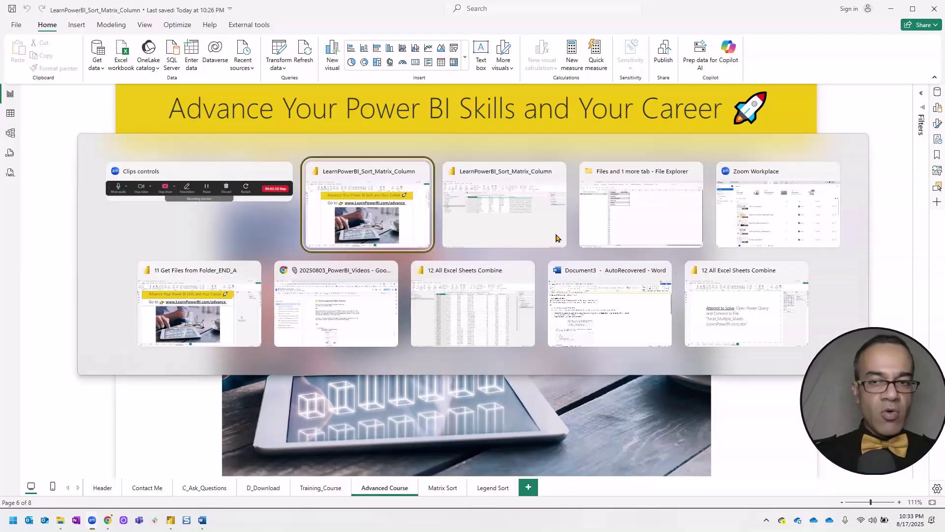
key("alt+Tab")
key("alt+Tab")
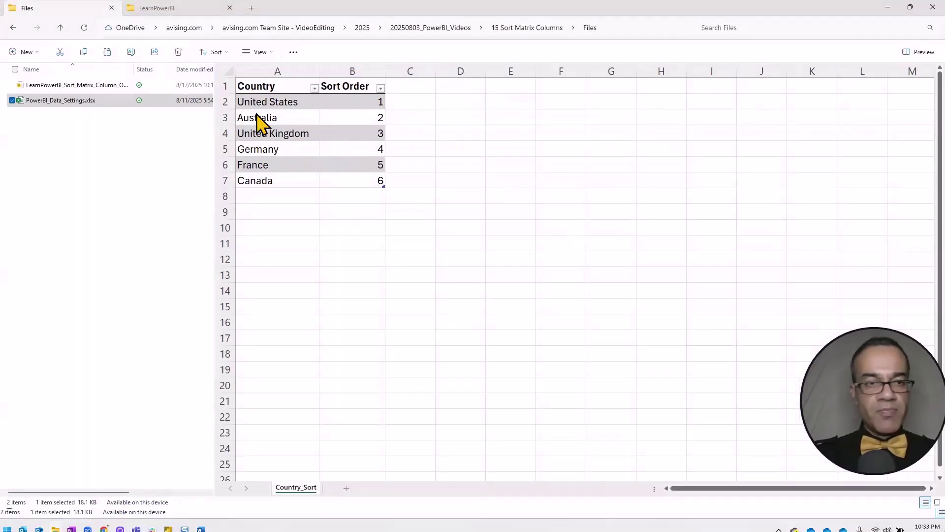
key("alt+Tab")
- Add a new Excel source and import the CountrySort table from PowerBI_Data_Settings.xlsx
left_click(58, 70)
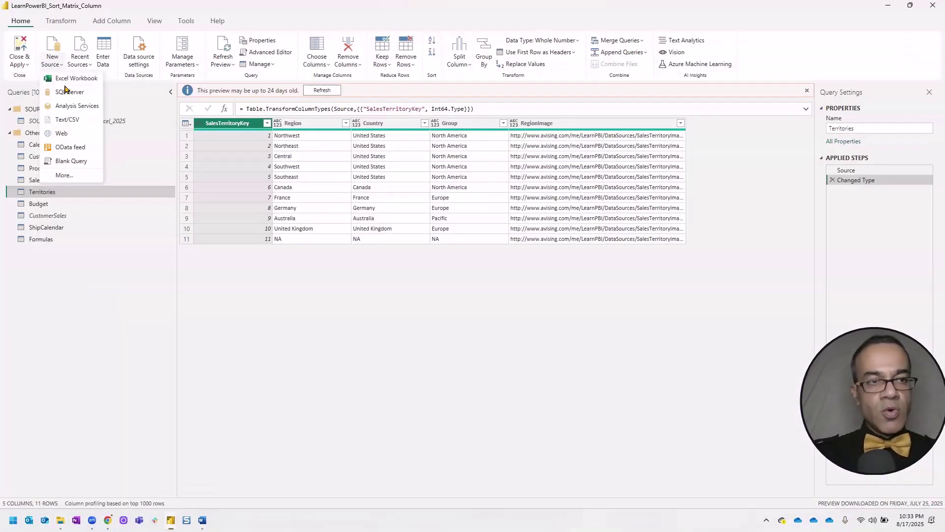
left_click(226, 248)
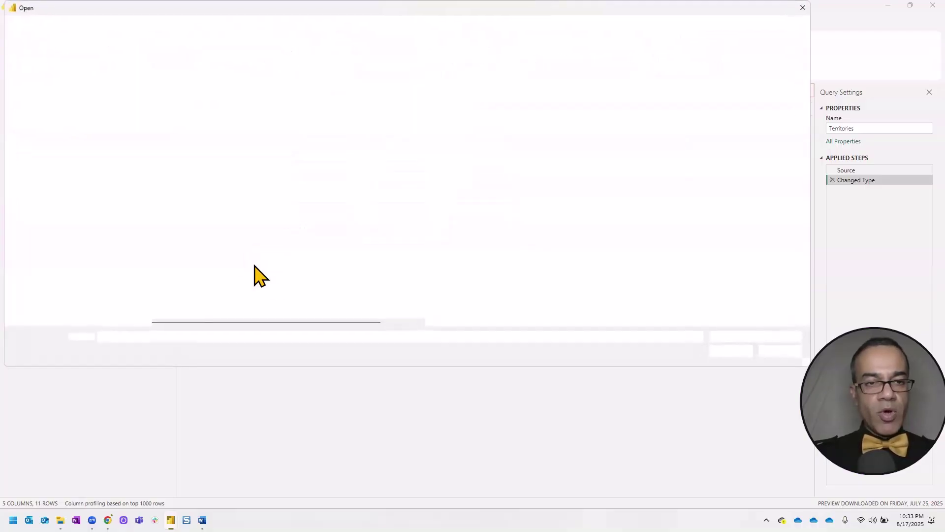
key("Return")
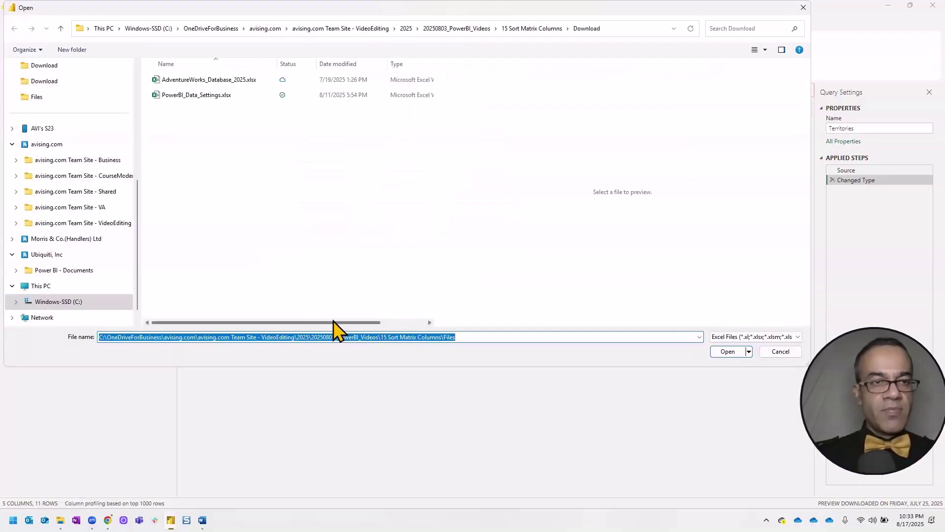
left_click(207, 79)
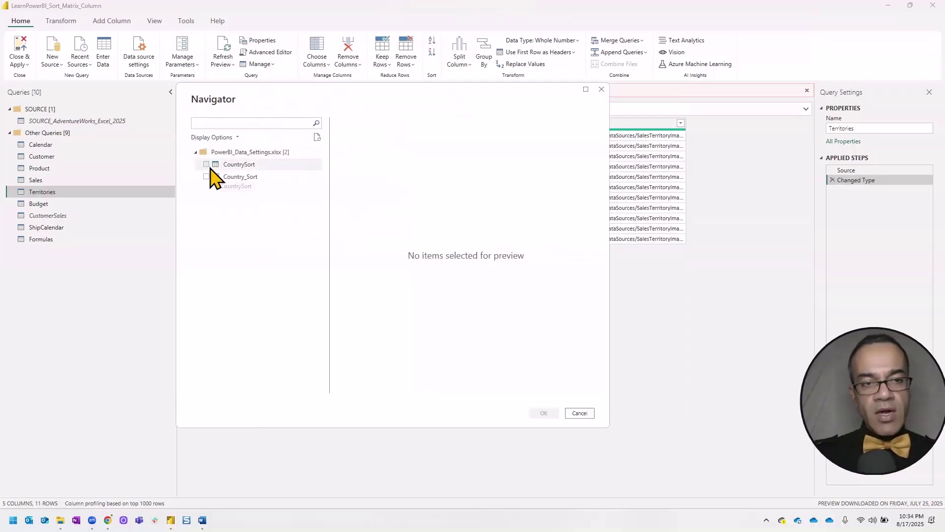
left_click(206, 165)
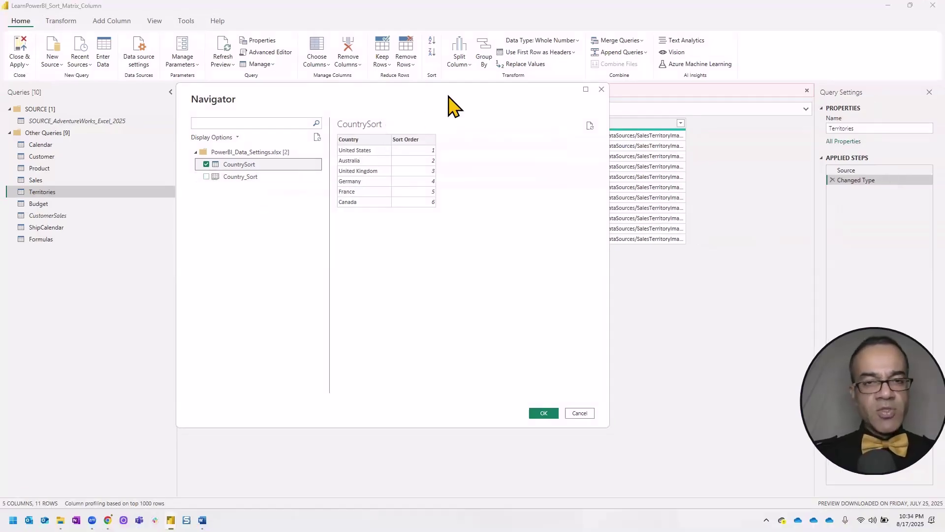
left_click_drag(449, 97, 368, 68)
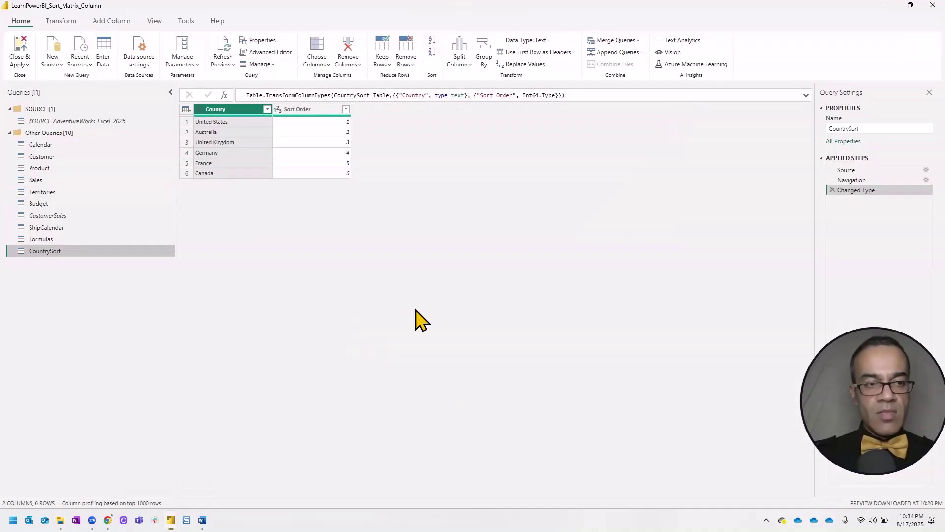
- Uncheck Enable load for the CountrySort query and switch back to the Territories query
right_click(53, 252)
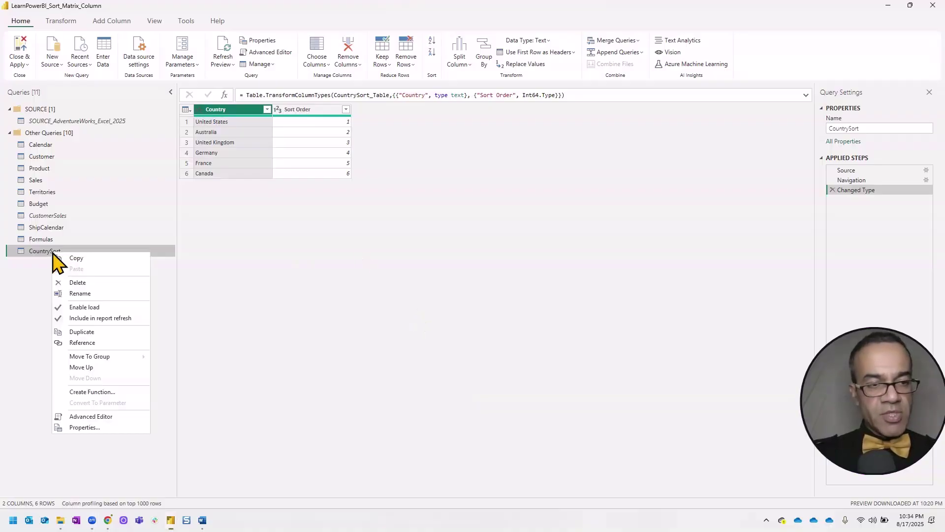
left_click(77, 306)
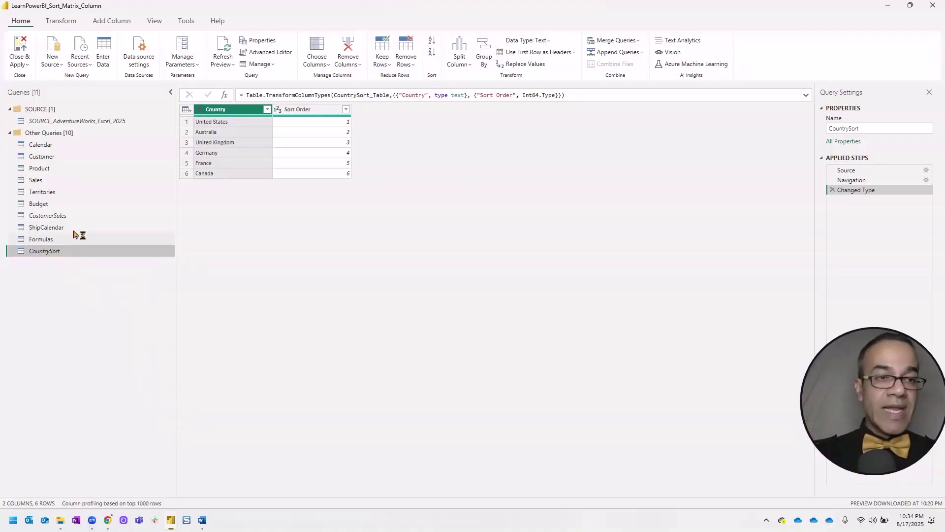
right_click(52, 251)
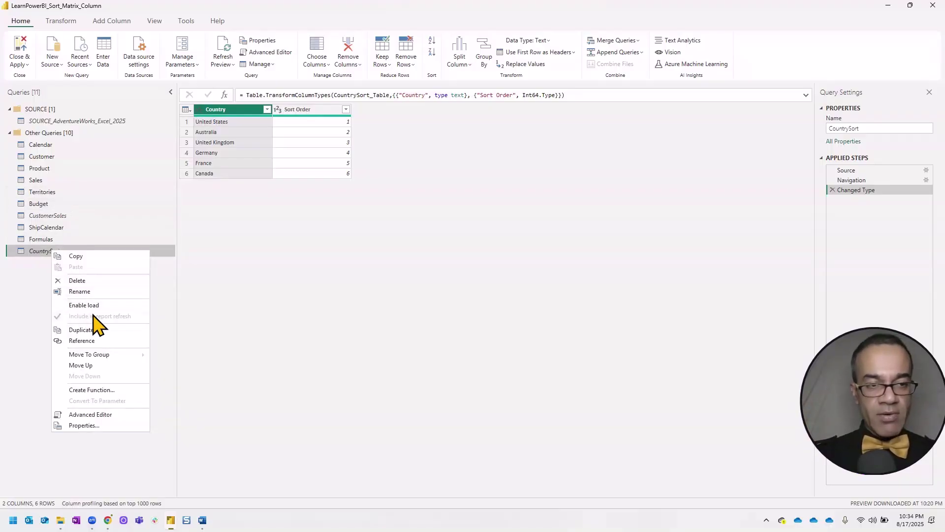
left_click(13, 305)
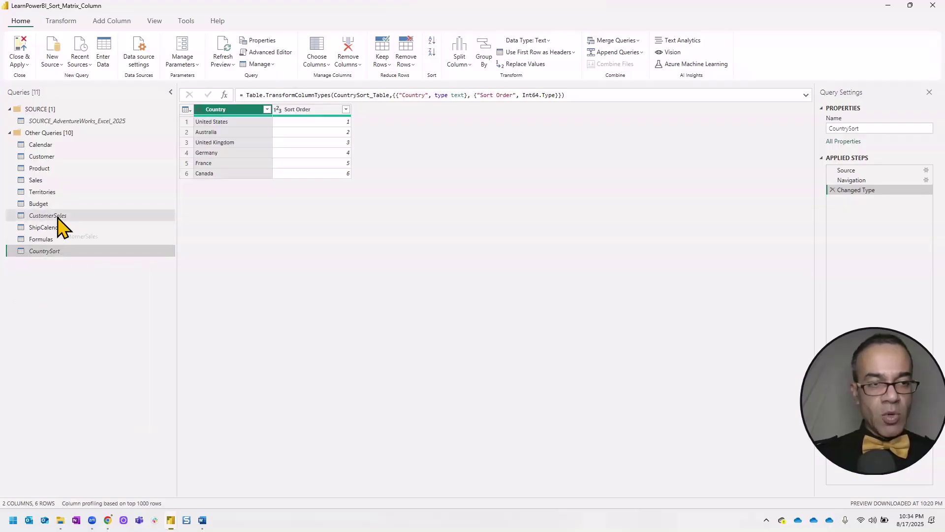
left_click(50, 192)
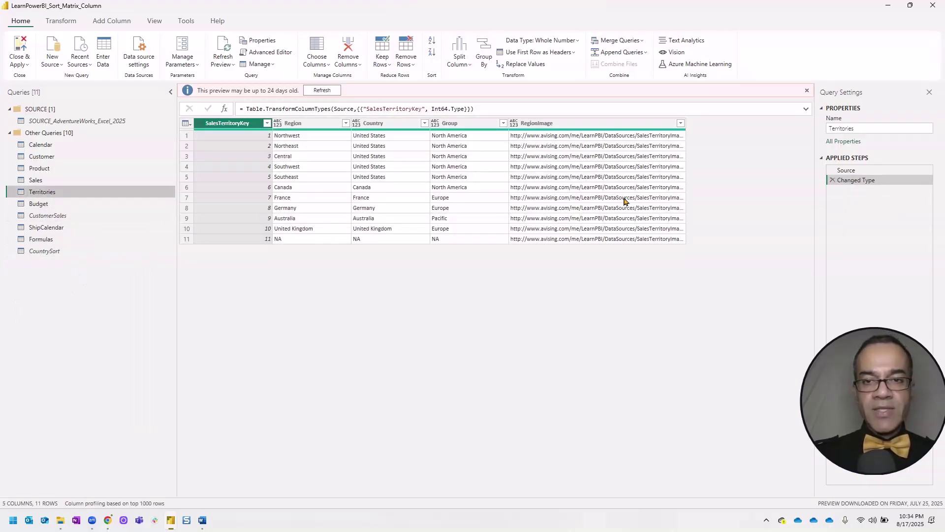
- Merge Territories with CountrySort on their Country columns using Left Outer, matching 10 of 11 rows
left_click(621, 40)
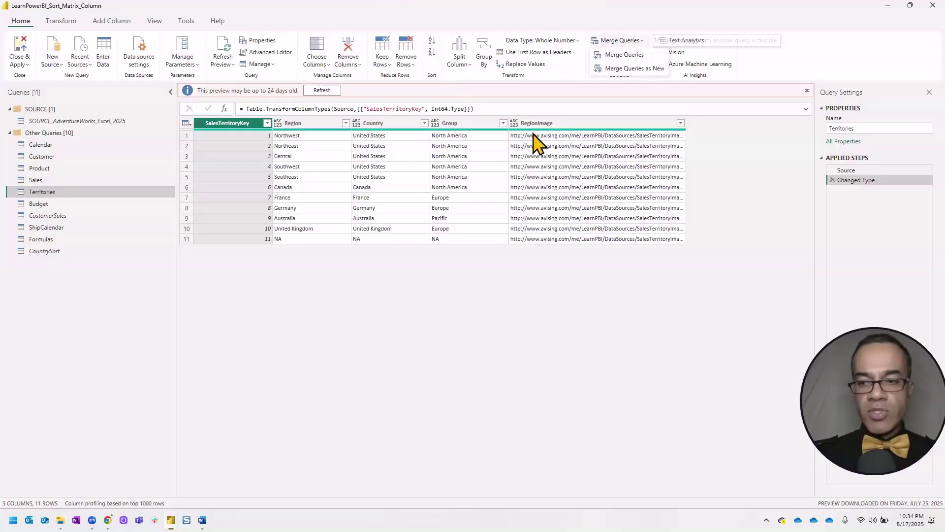
left_click(624, 54)
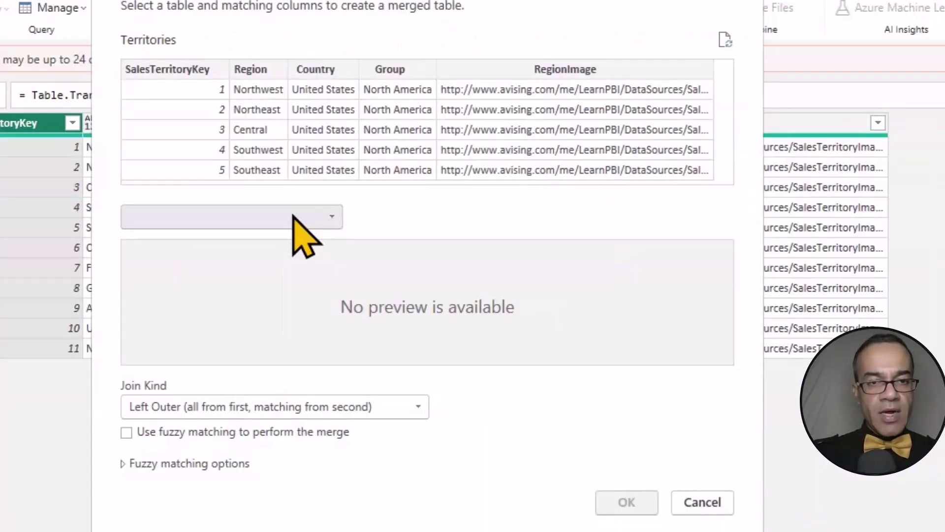
left_click(382, 171)
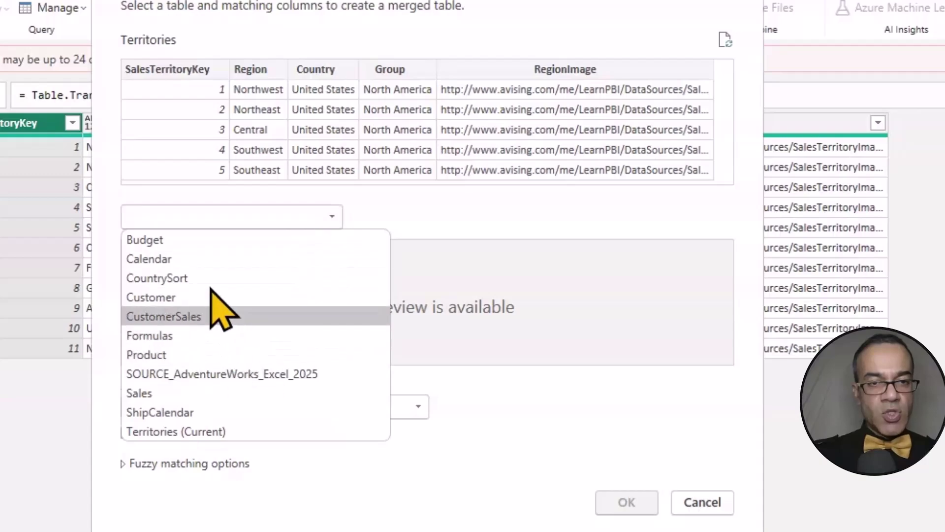
left_click(223, 279)
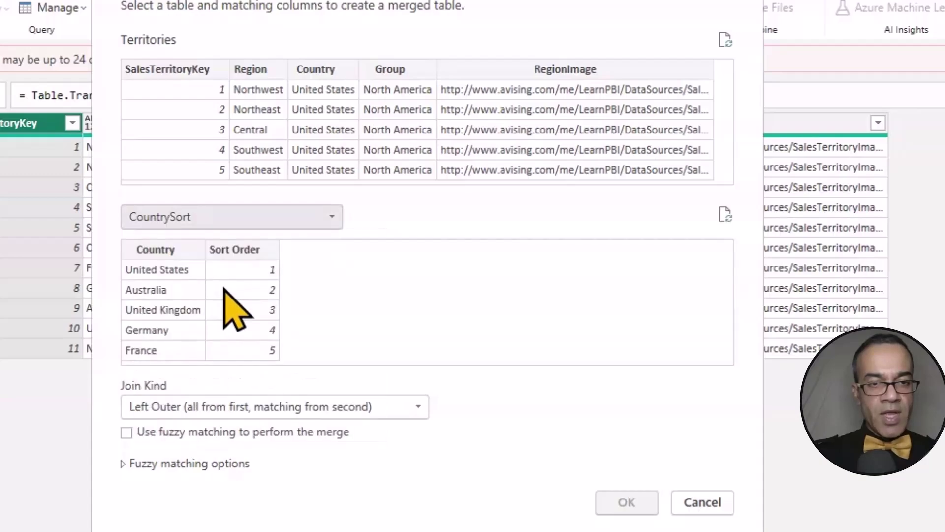
left_click(172, 249)
left_click(315, 71)
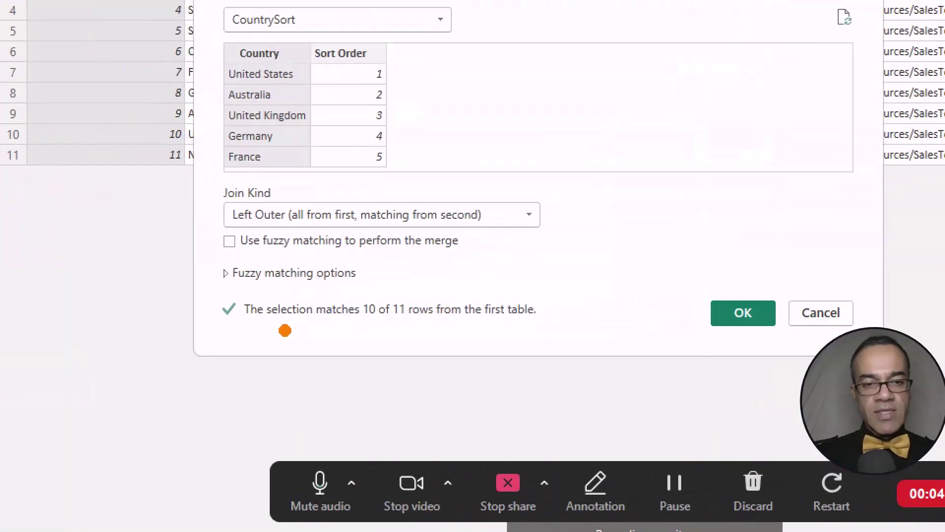
left_click_drag(285, 330, 468, 336)
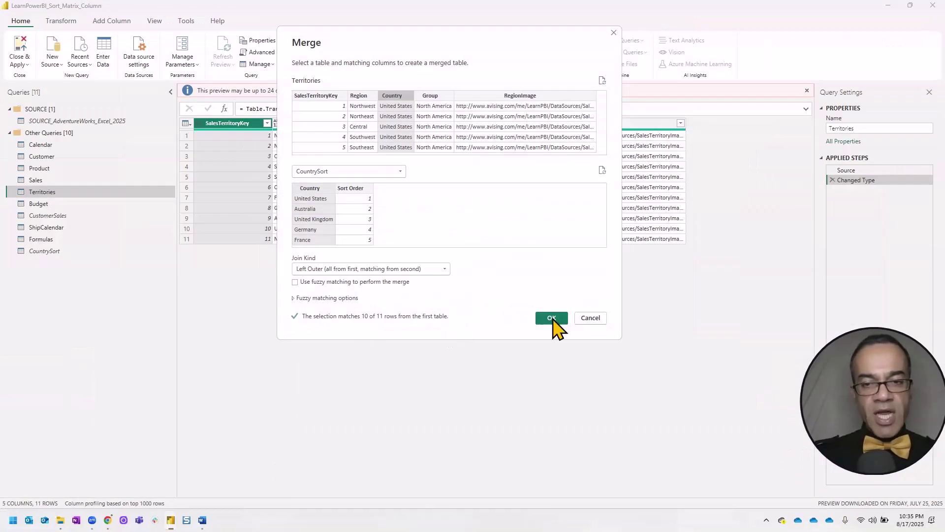
- Confirm the merge and expand only CountrySort's Sort Order column, without the original-name prefix
left_click(551, 318)
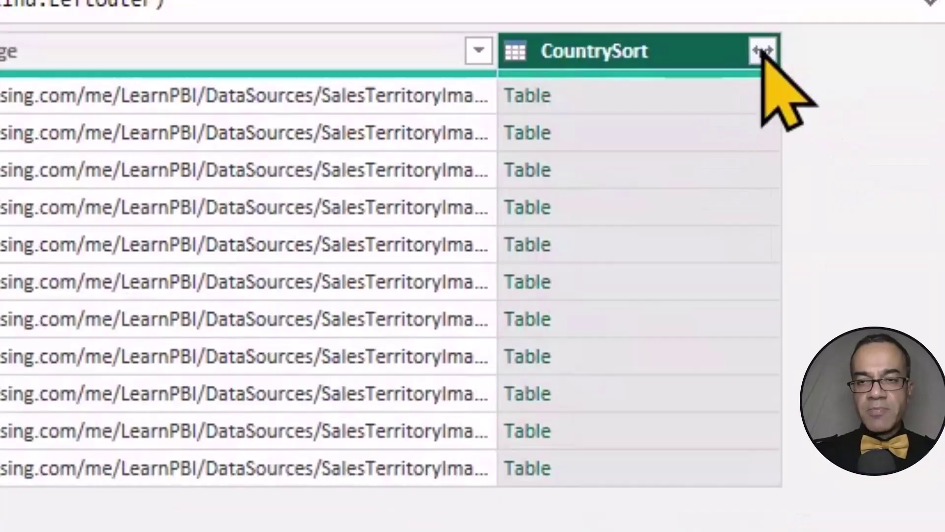
left_click(762, 51)
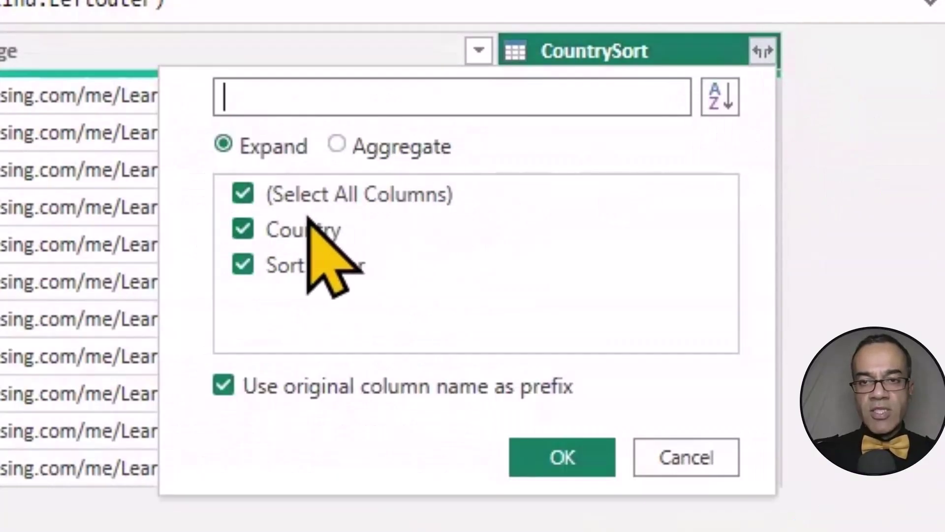
left_click(242, 192)
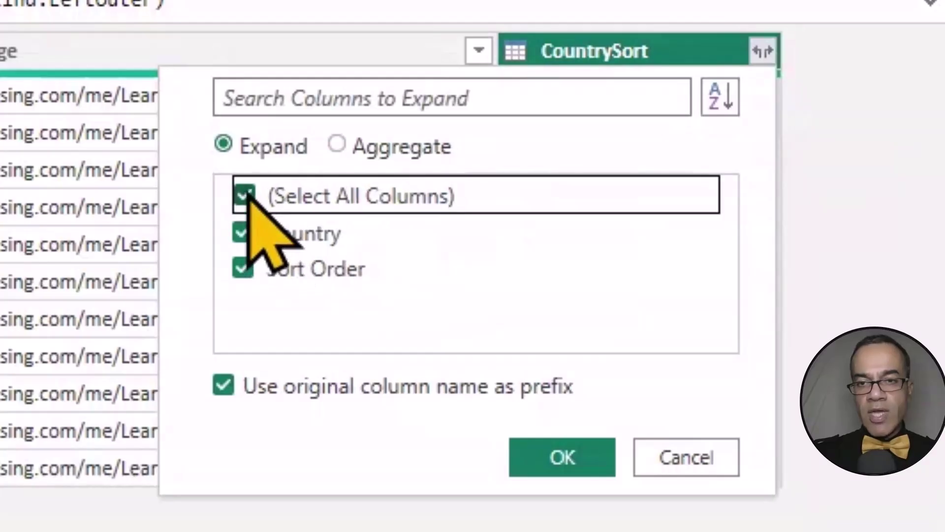
left_click(241, 268)
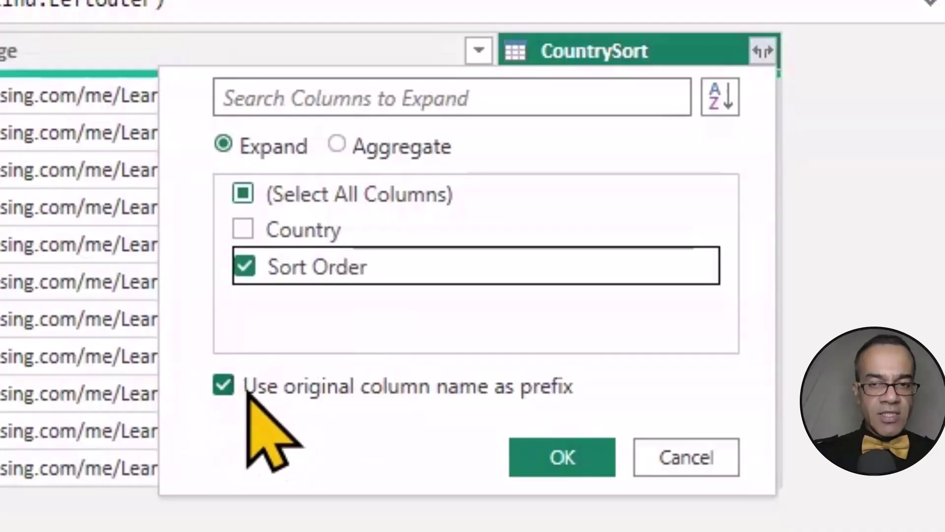
left_click(224, 386)
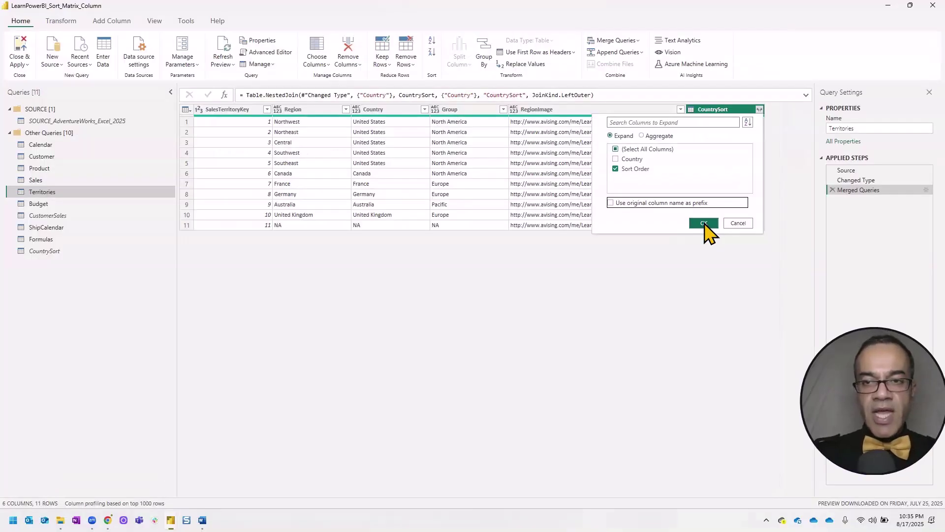
left_click(704, 223)
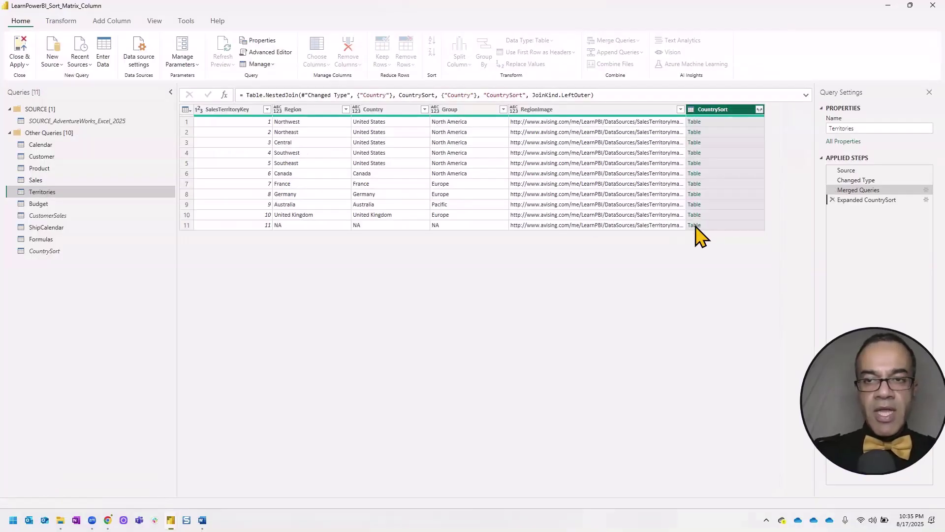
- Rename the expanded Sort Order column to 'Country Sort Order' in the step formula
left_click(526, 95)
key("ctrl+shift+Left")
key("ctrl+shift+Left")
key("ctrl+shift+Left")
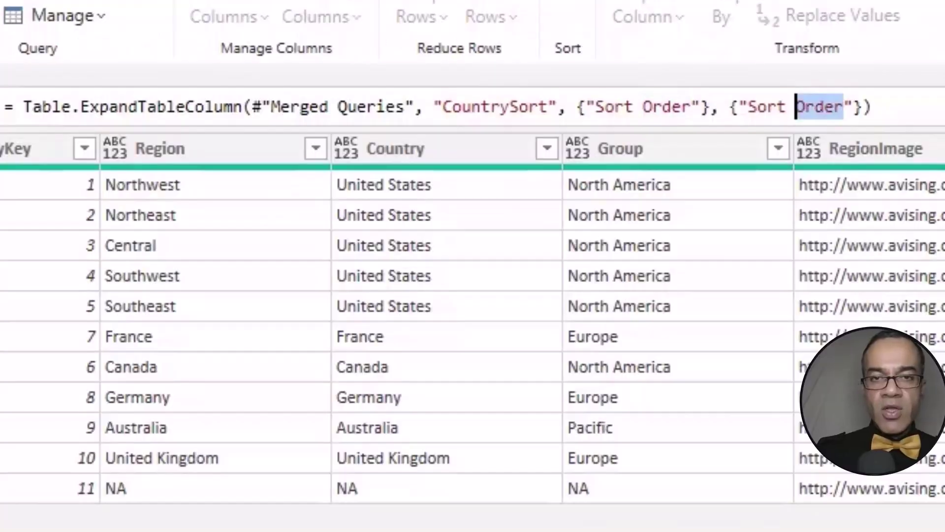
key("shift+Right")
key("shift+Right")
type("Country So")
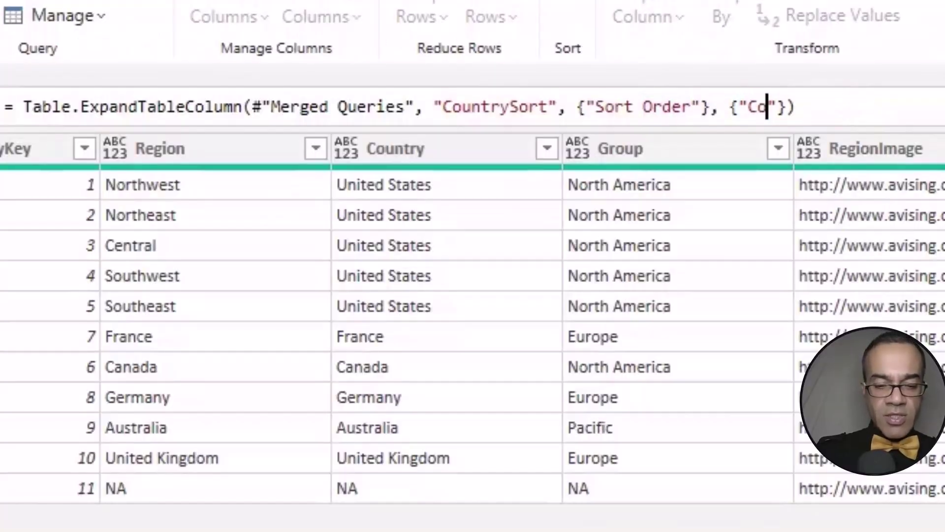
type("rt Order")
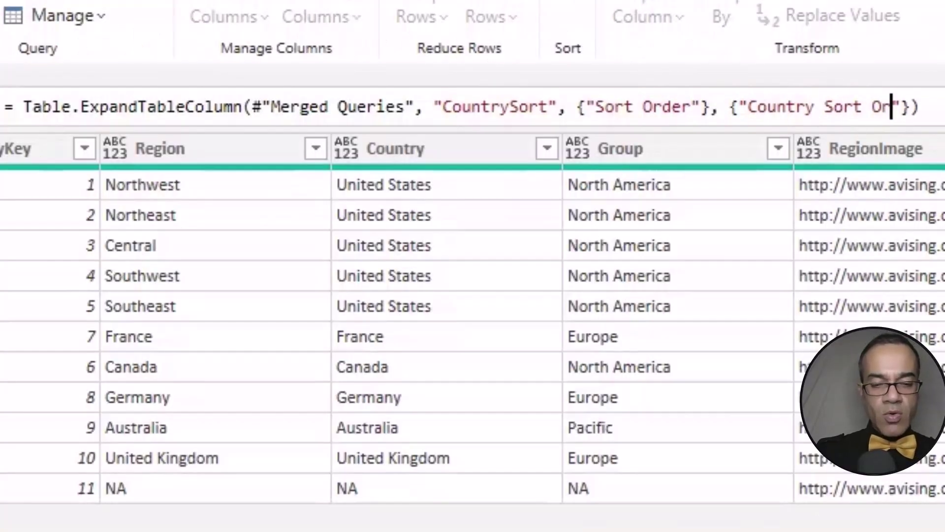
key("Return")
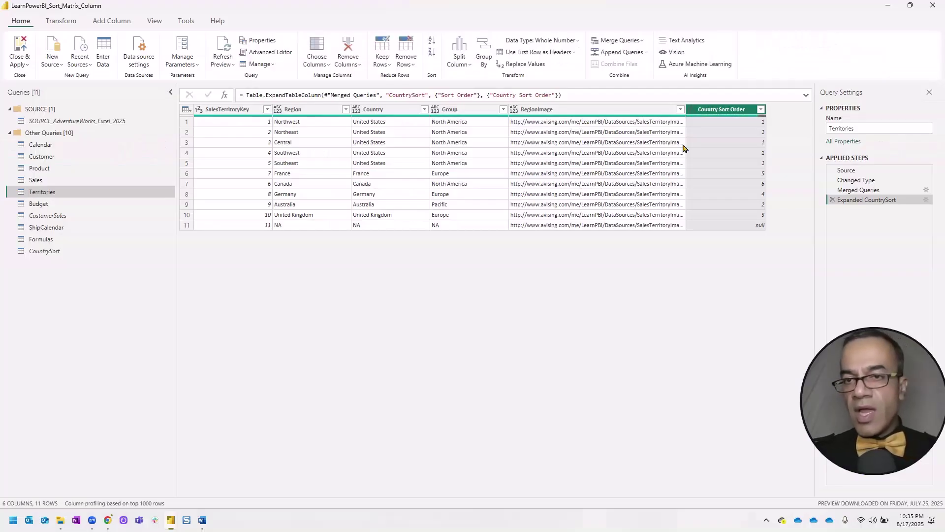
- Check the CountrySort table, then return to Territories and select its Country column
mouse_move(690, 115)
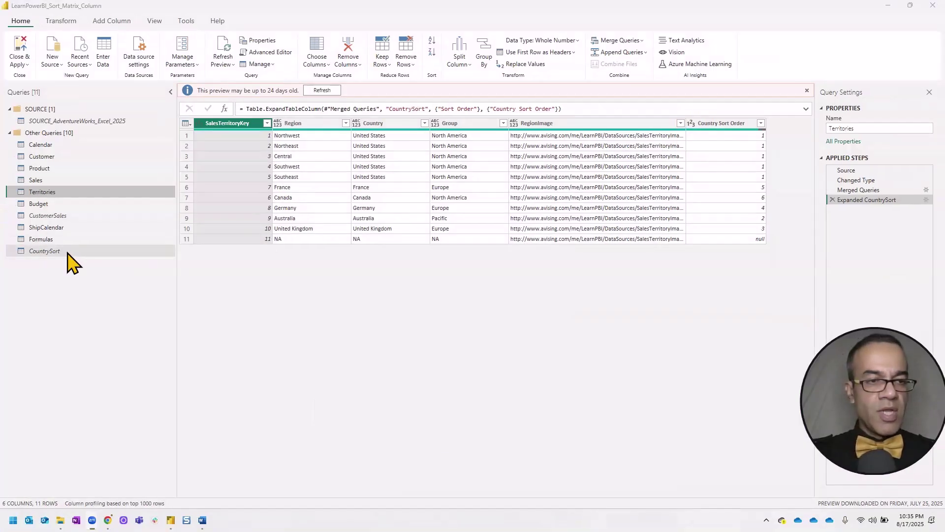
left_click(68, 252)
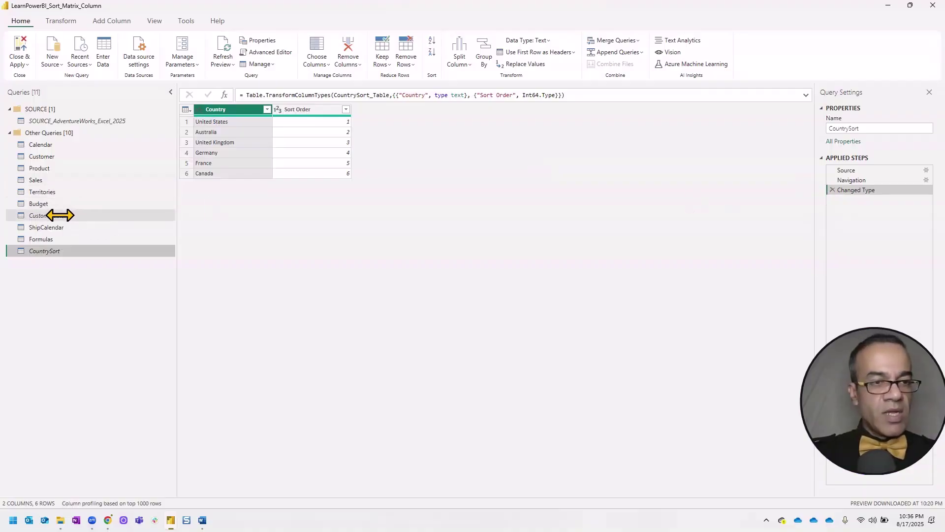
left_click(48, 191)
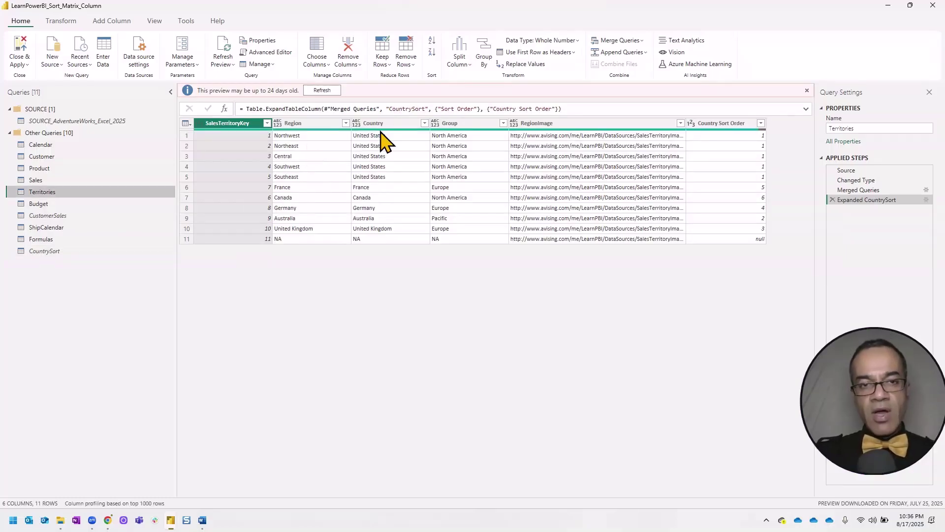
left_click(394, 124)
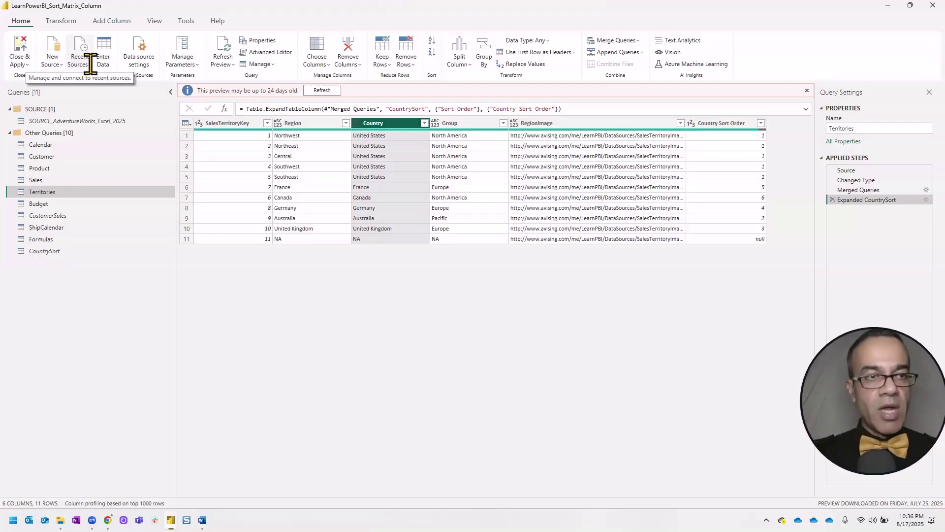
- Duplicate the Country column and rename the copy from 'Country - Copy' to 'Country - Sorted'
left_click(114, 22)
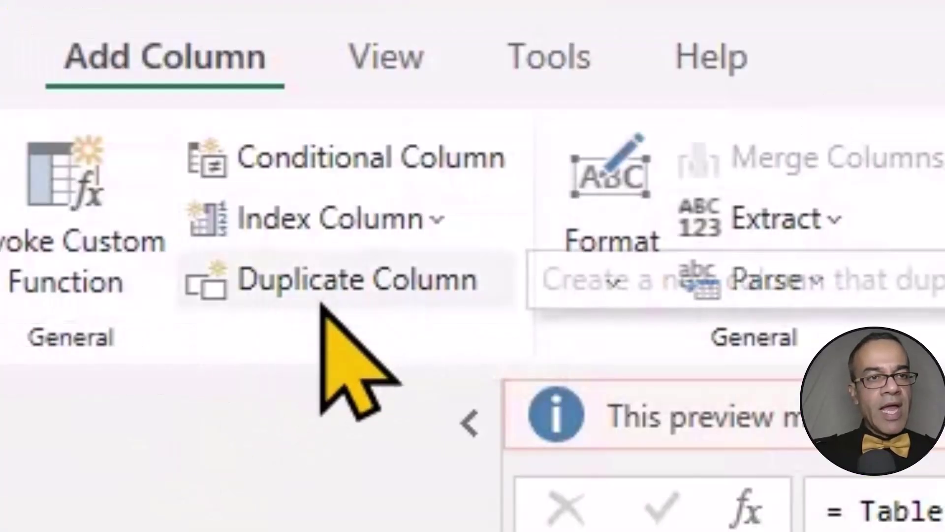
left_click(367, 283)
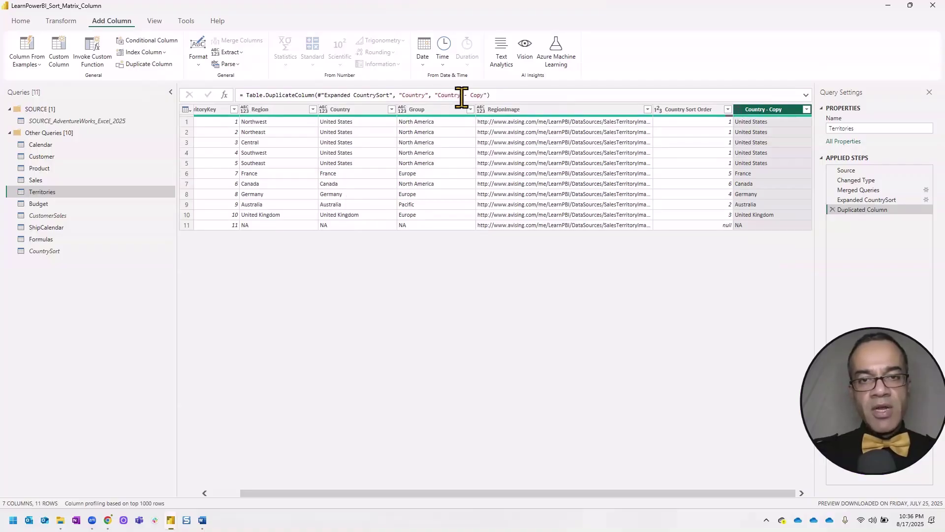
left_click(485, 95)
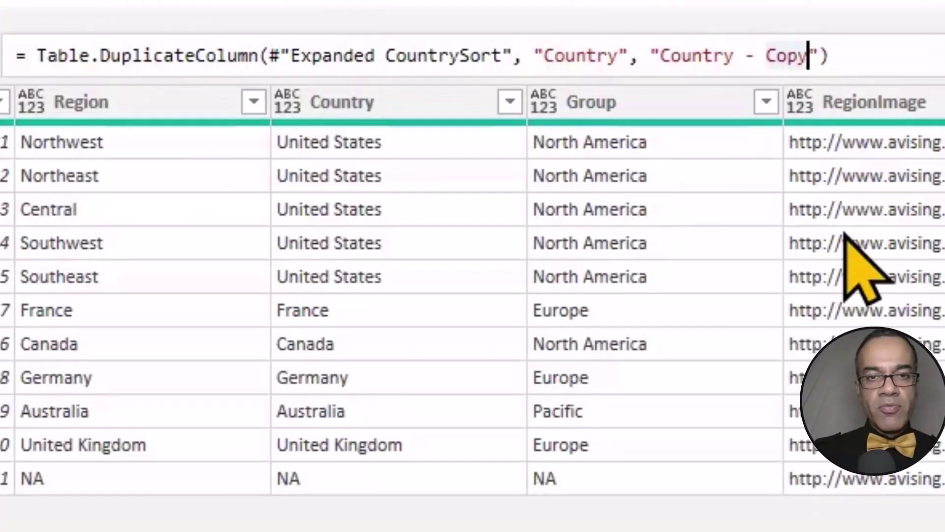
key("ctrl+shift+Left")
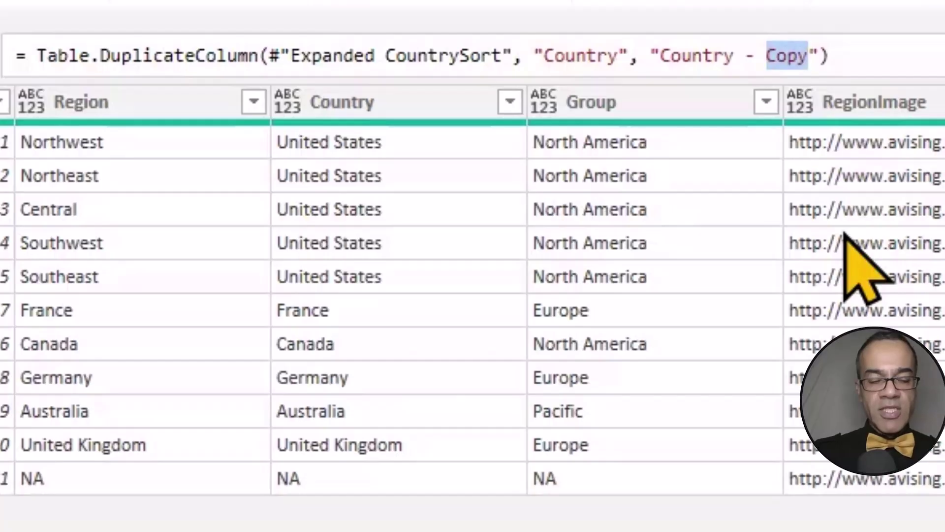
type("Sorte")
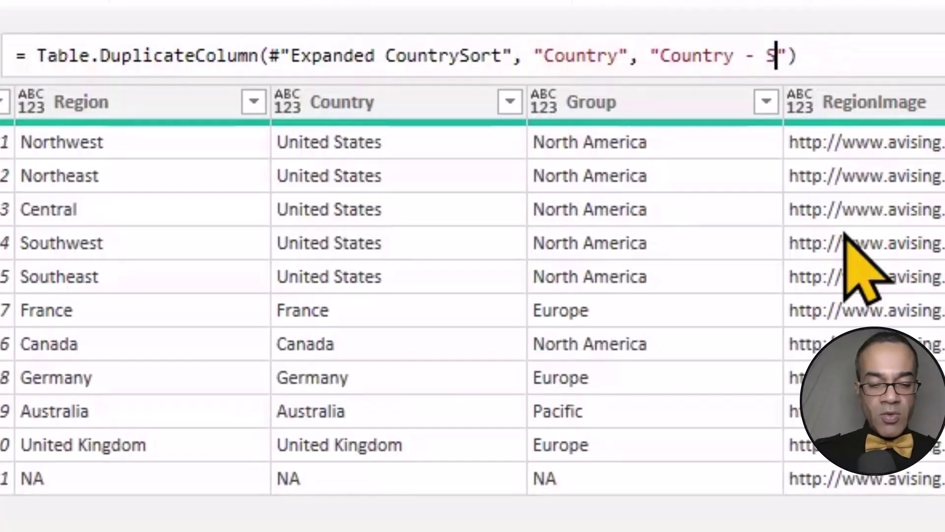
type("d")
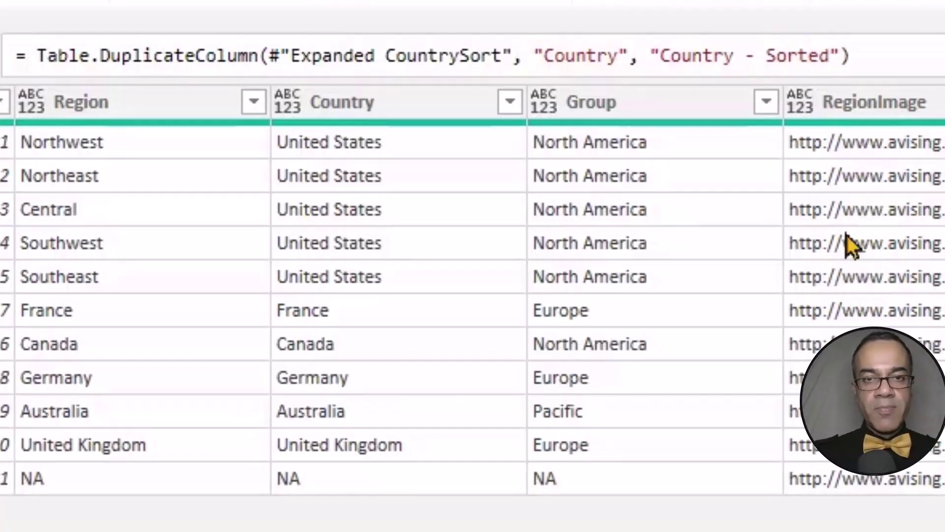
key("Return")
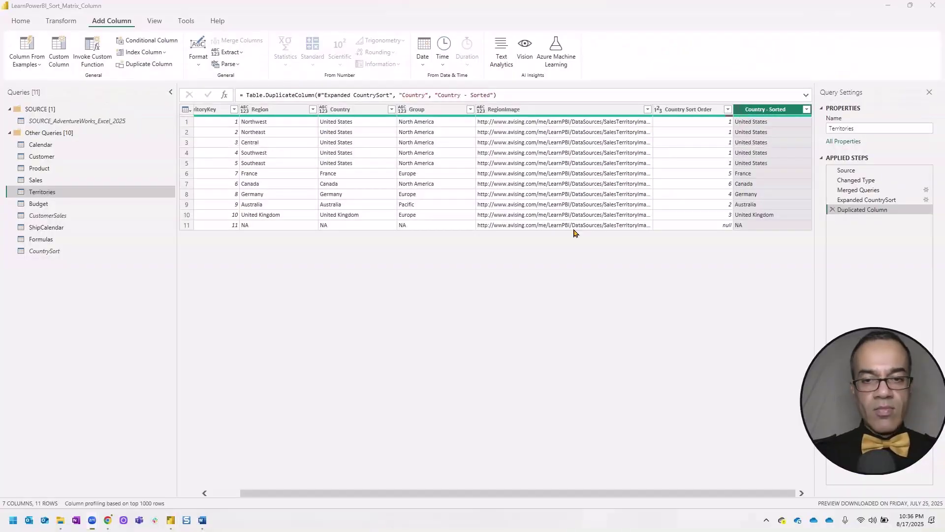
- Apply the query changes and place a copy of the stacked column chart below the original on Legend Sort
left_click(20, 20)
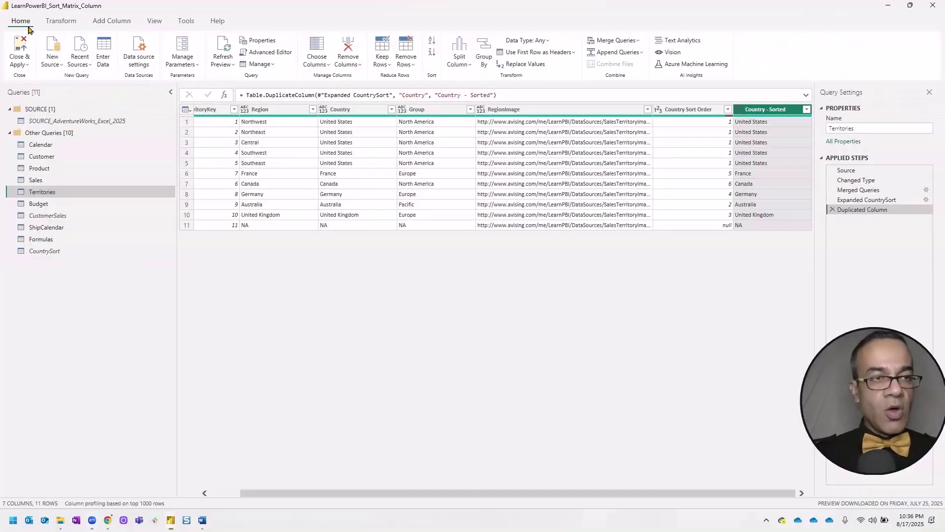
left_click(17, 49)
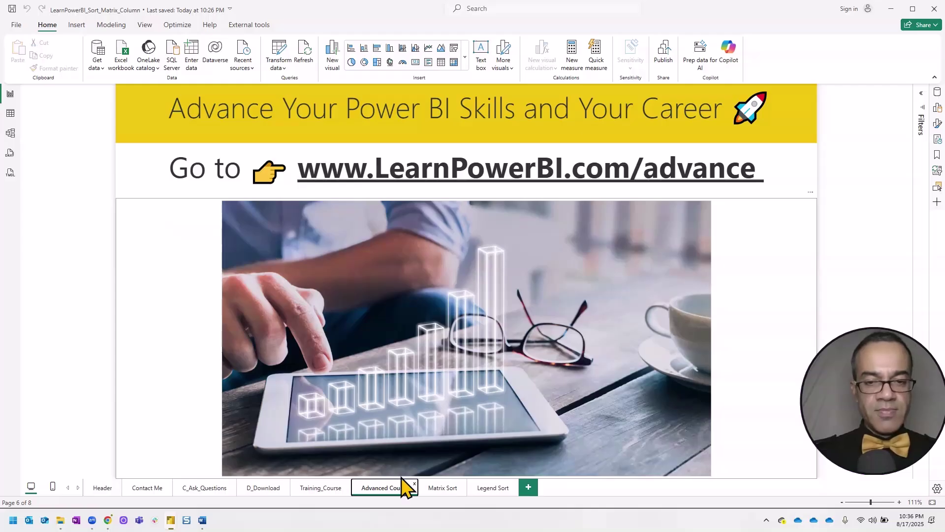
left_click(492, 488)
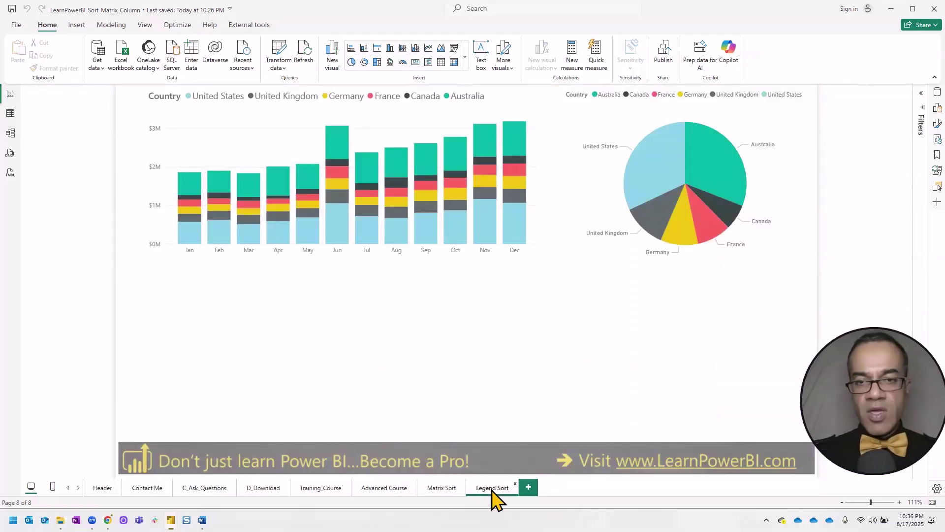
left_click(541, 223)
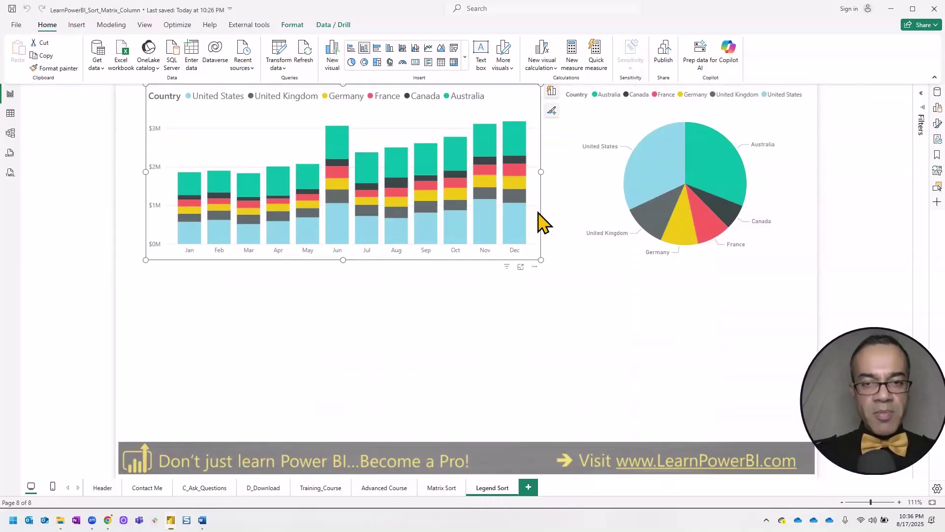
left_click_drag(541, 223, 547, 228)
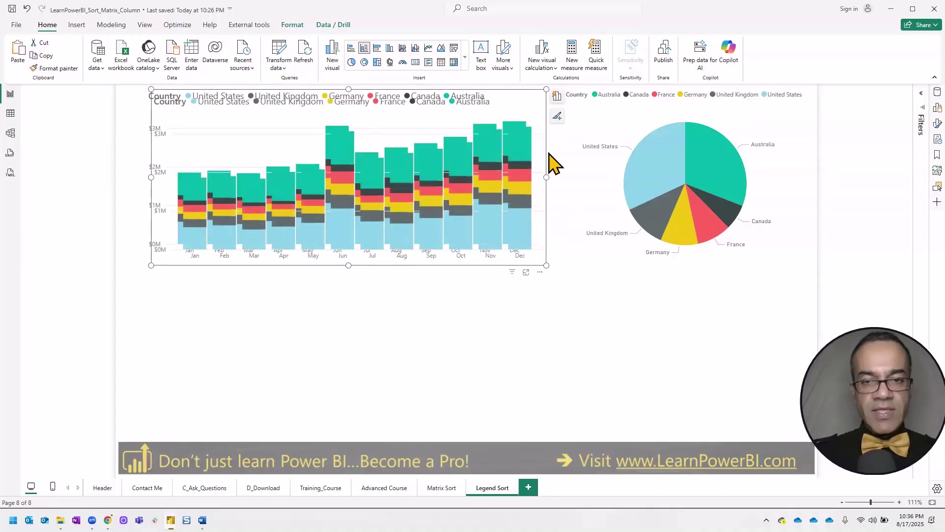
left_click_drag(546, 282, 536, 386)
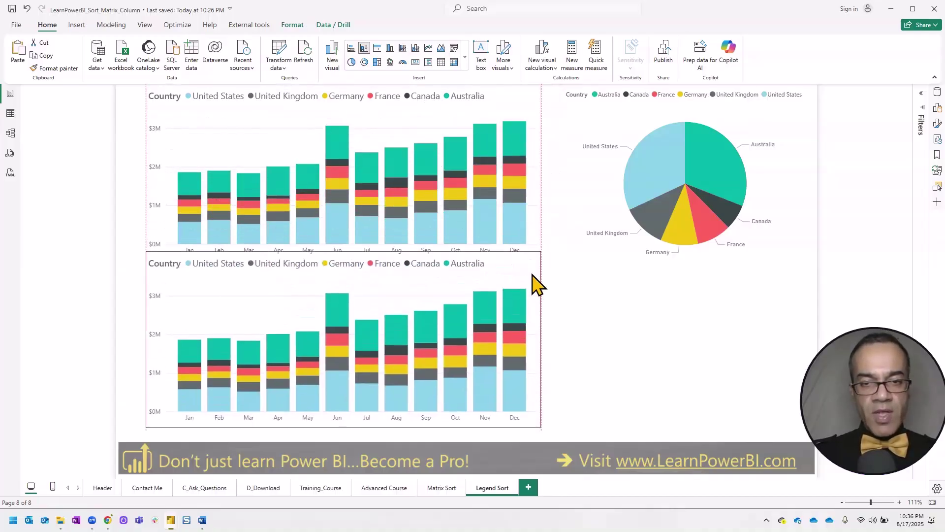
left_click_drag(536, 284, 535, 255)
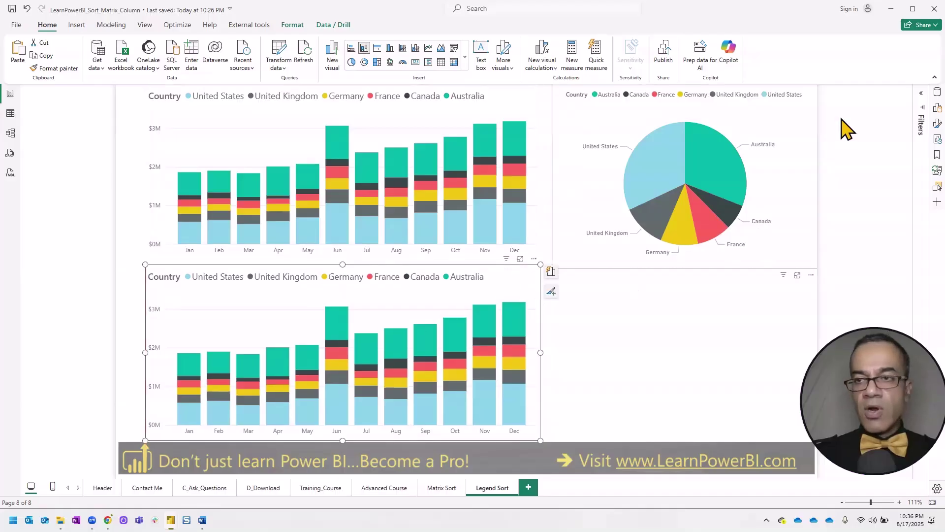
- Replace the copied chart's legend field with Country - Sorted
left_click(937, 107)
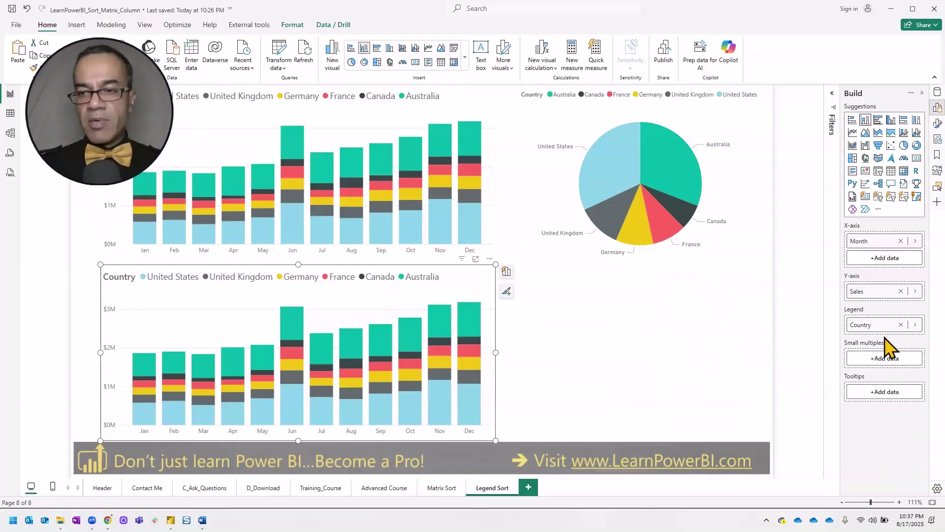
left_click(915, 324)
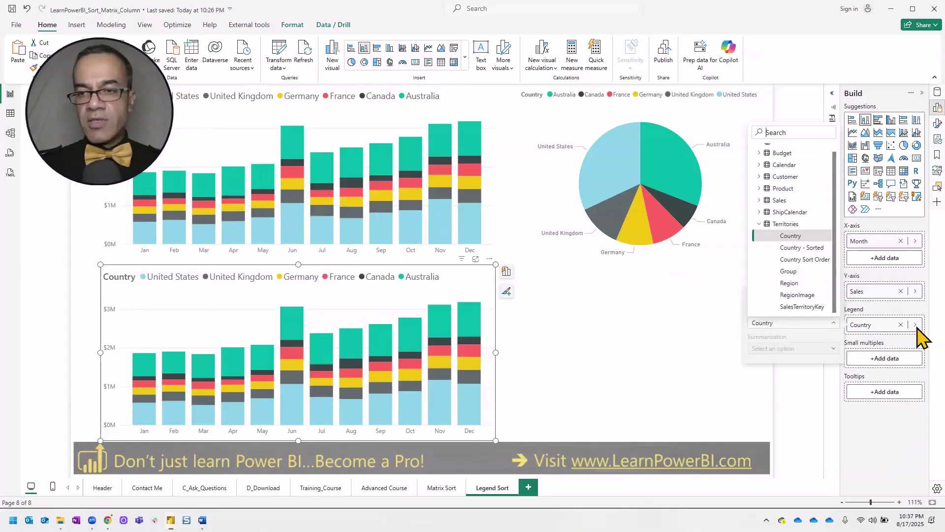
left_click(792, 248)
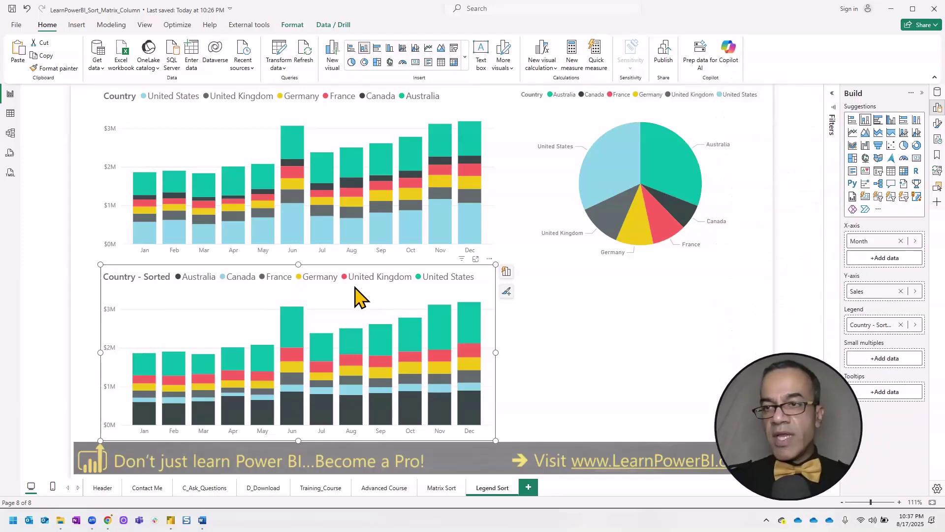
left_click(937, 92)
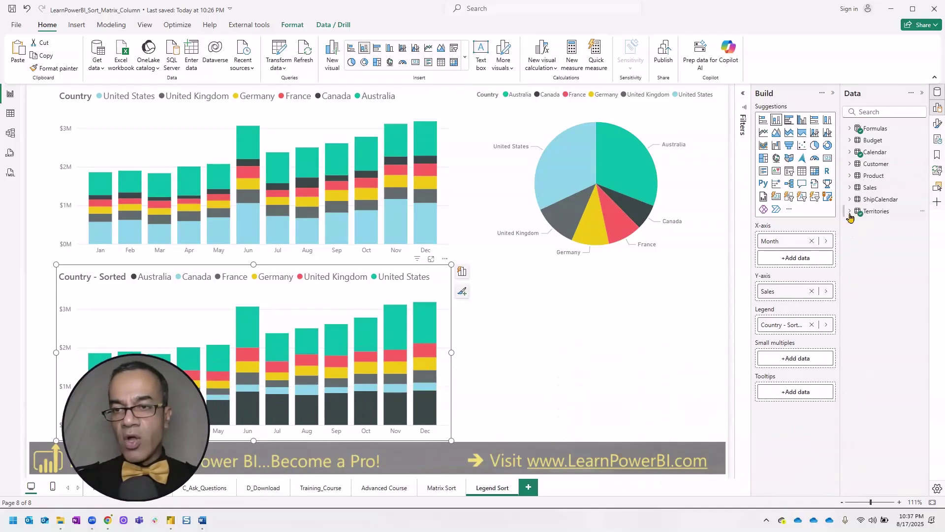
- Sort Territories' Country - Sorted column by Country Sort Order so United States leads the legend
left_click(848, 212)
left_click(895, 235)
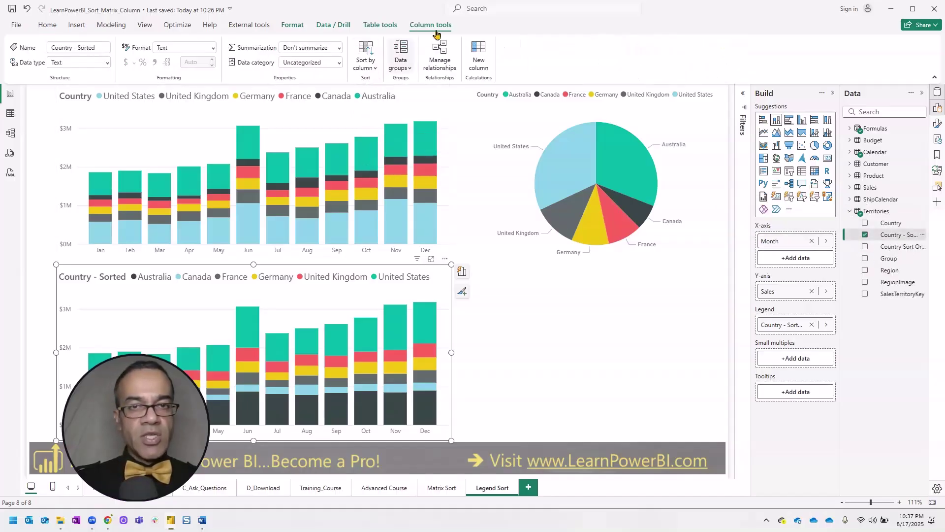
left_click(374, 72)
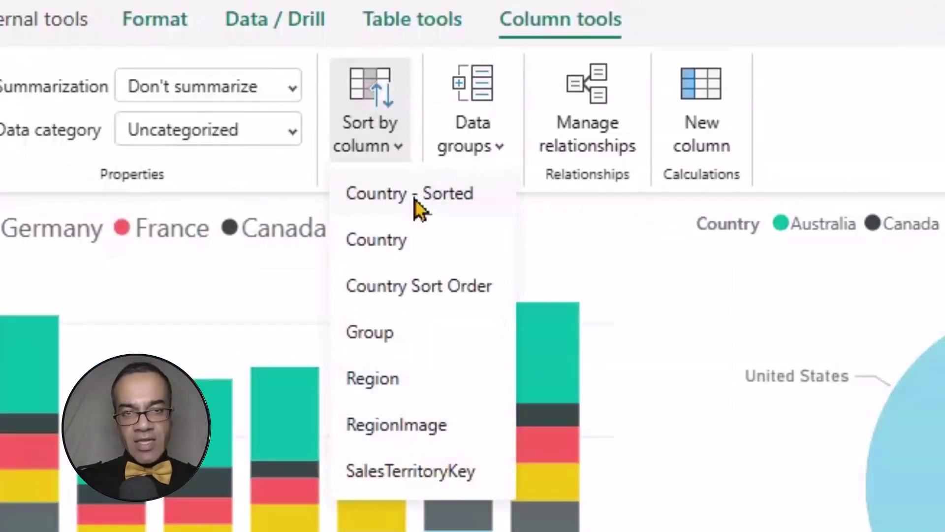
left_click(427, 285)
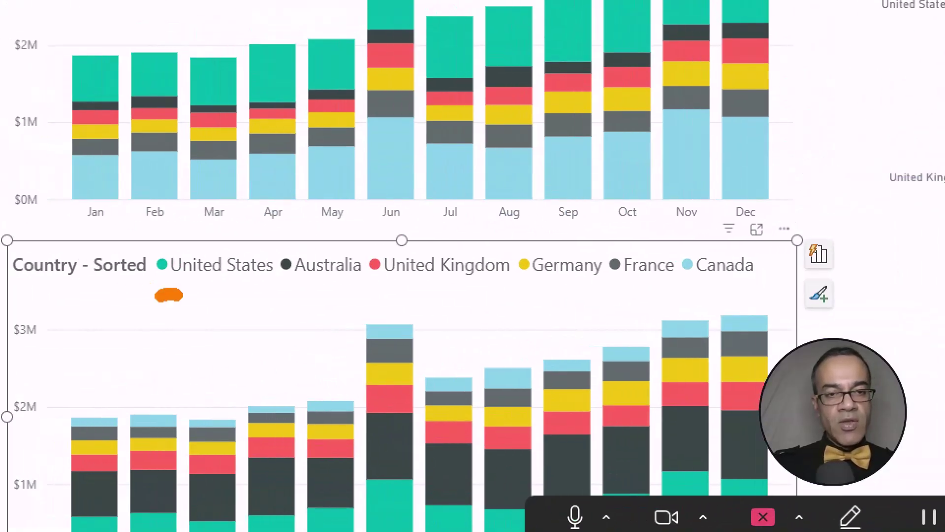
mouse_move(180, 295)
left_mouse_down()
mouse_move(376, 305)
mouse_move(738, 301)
left_mouse_up()
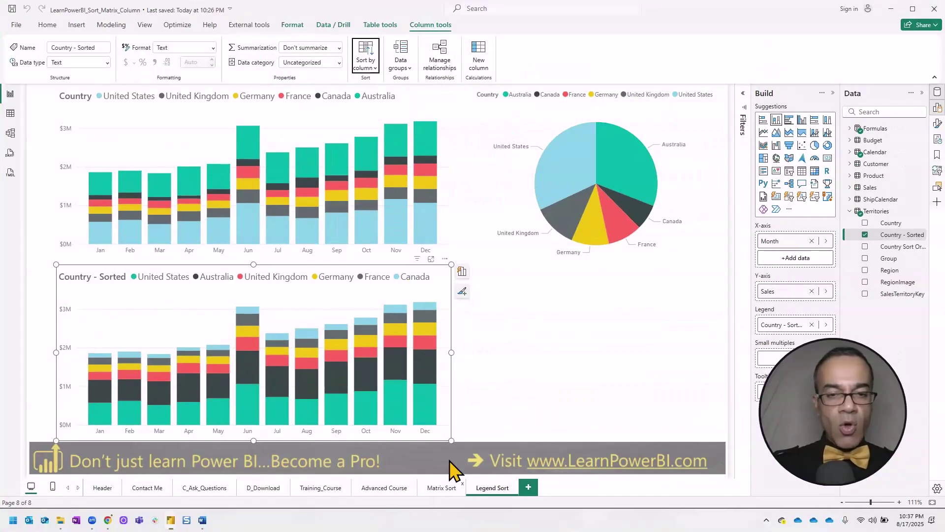
- Switch to the Matrix Sort page and select the lower matrix to check its column order
key("ctrl+Page_Up")
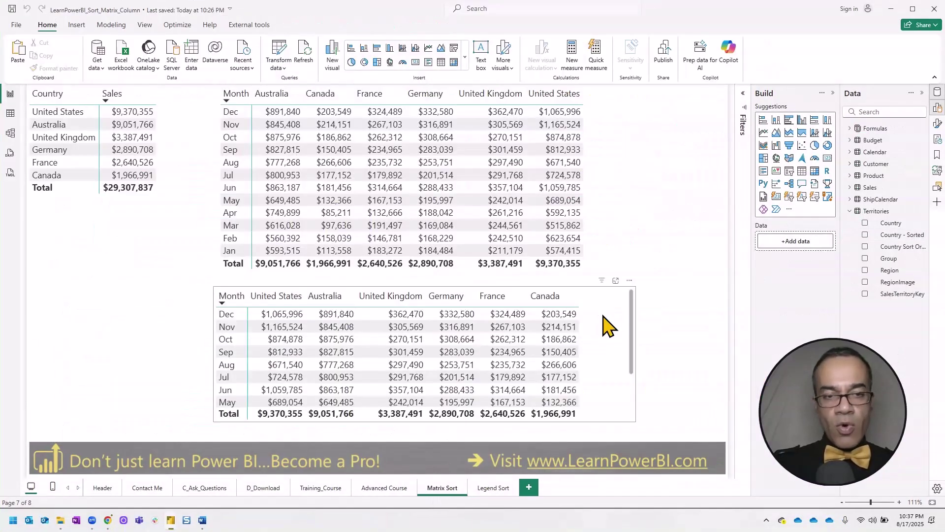
left_click(609, 326)
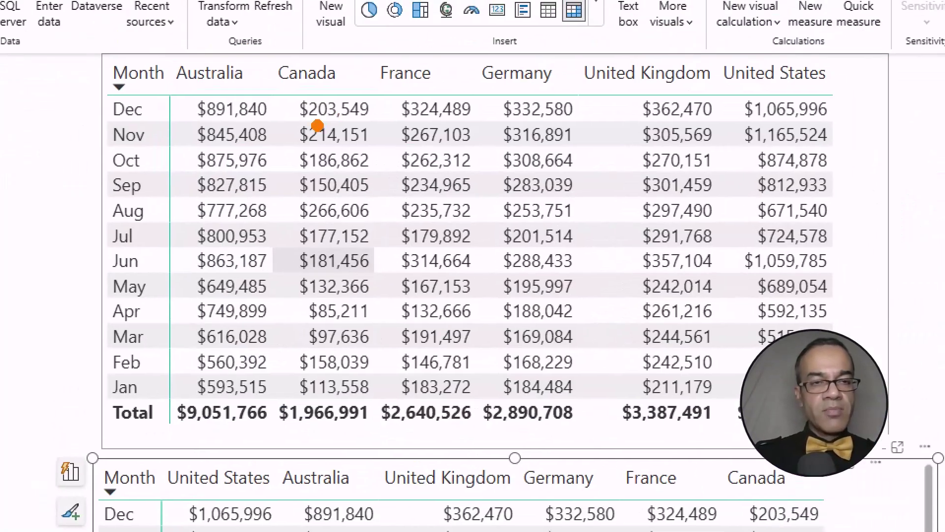
left_click_drag(156, 51, 381, 108)
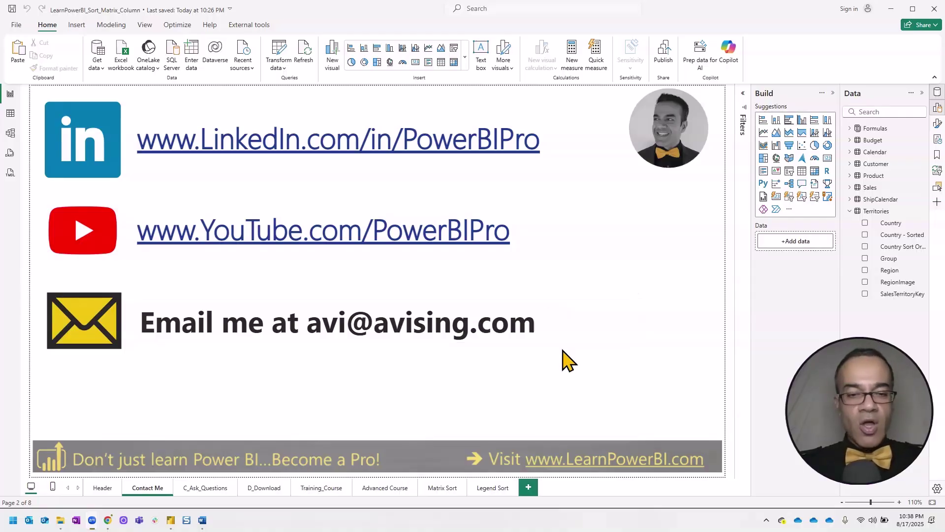
- Open the Training_Course report page
left_click(309, 489)
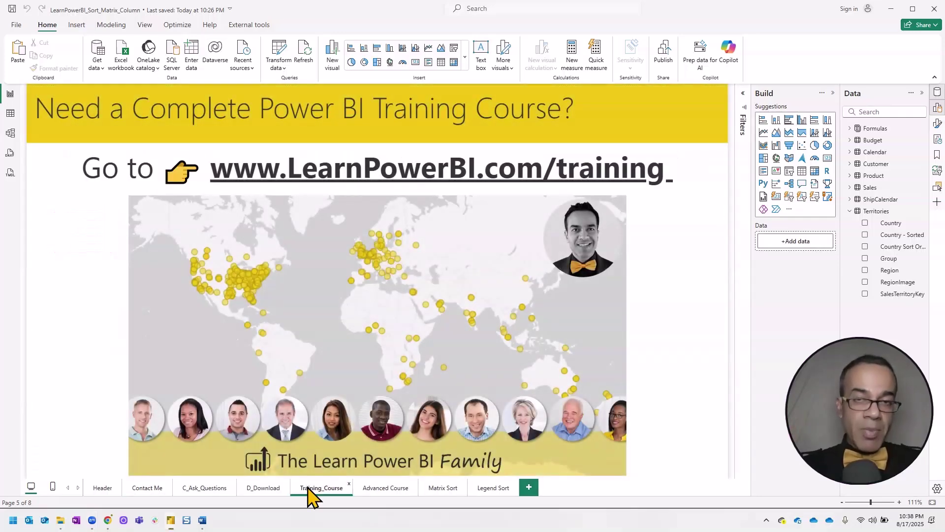